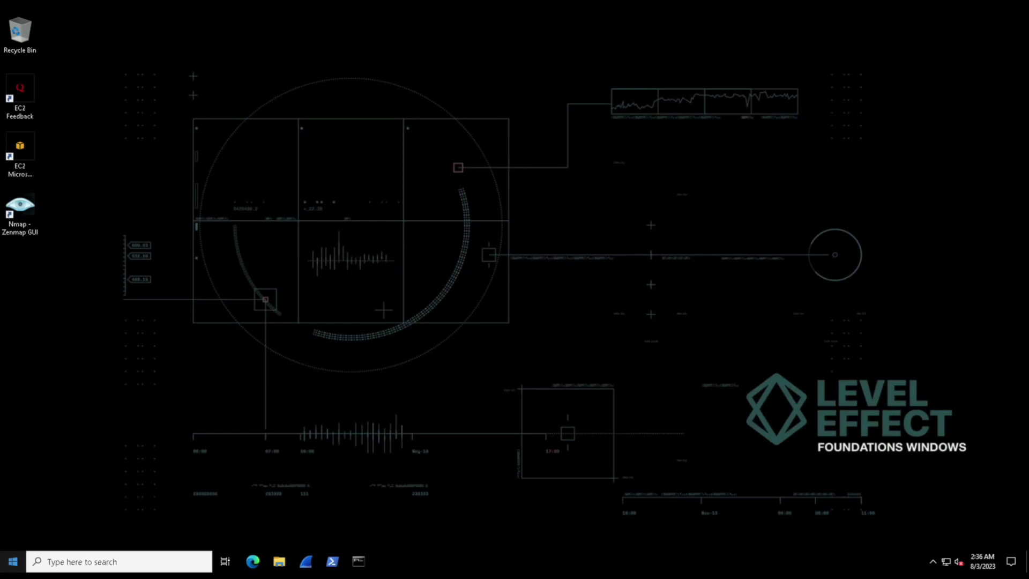
Open Server Manager from Start, dismiss the Windows Admin Center notice, and bring up its Tools list.
click(13, 561)
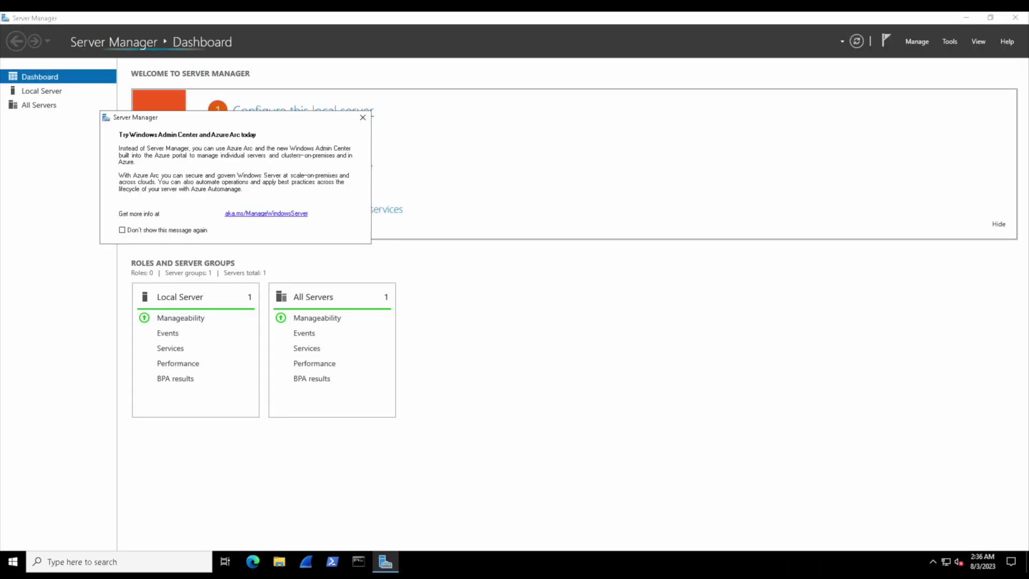
click(362, 118)
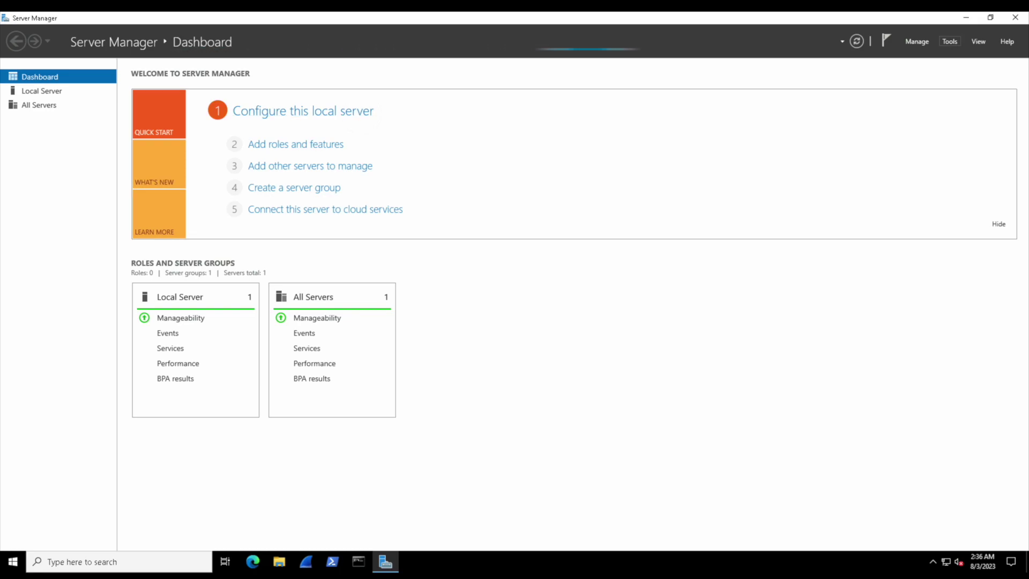
click(950, 41)
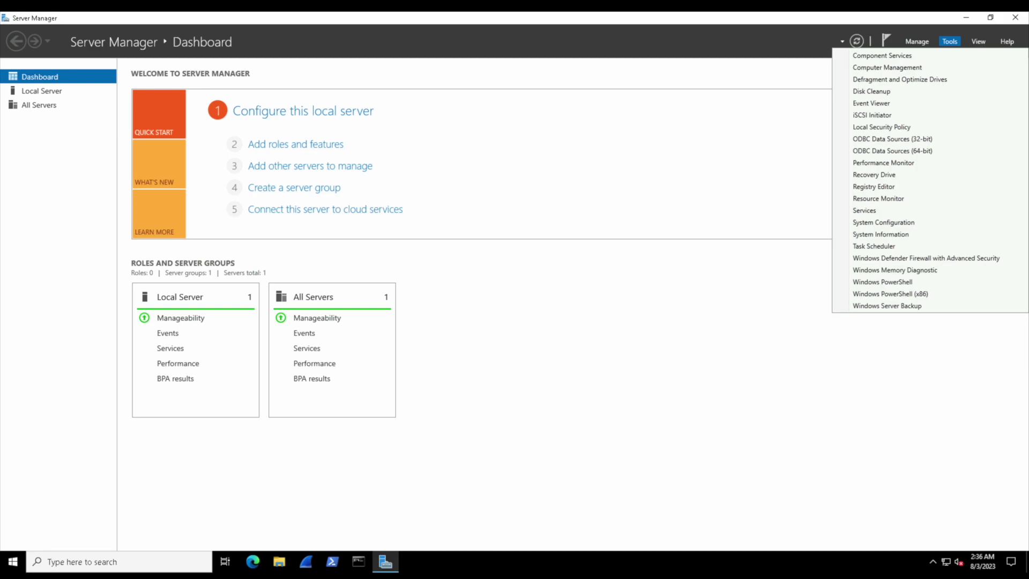
Launch Computer Management, open Local Users and Groups > Users, and widen the Name column.
key(Down)
key(Return)
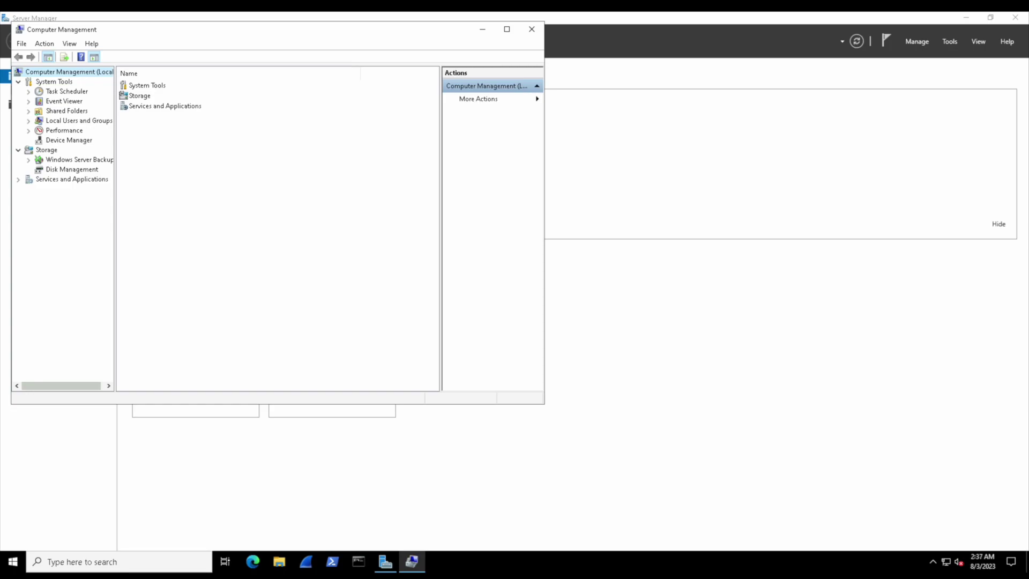
click(79, 121)
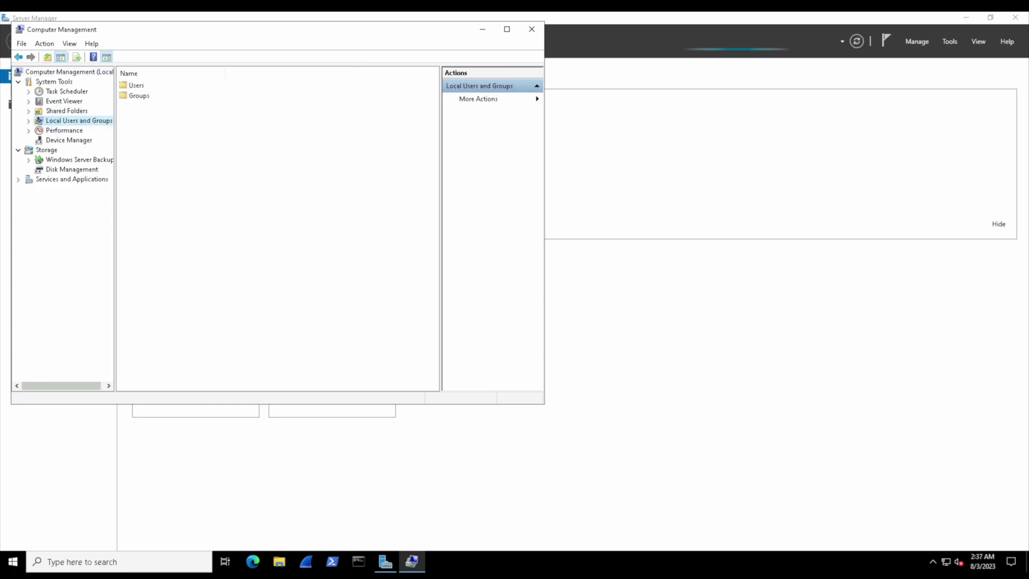
click(139, 85)
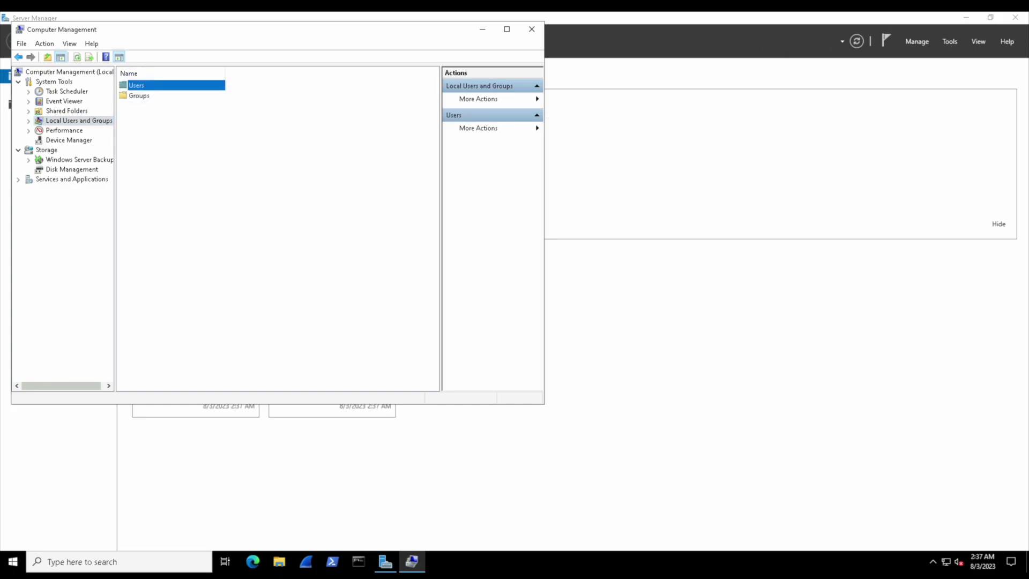
double_click(138, 85)
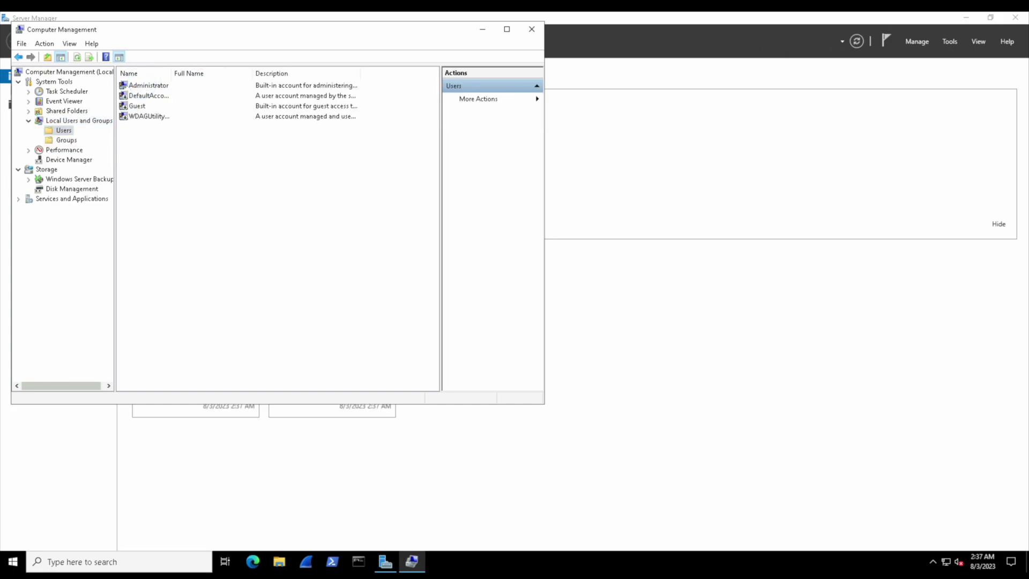
drag(171, 73, 204, 73)
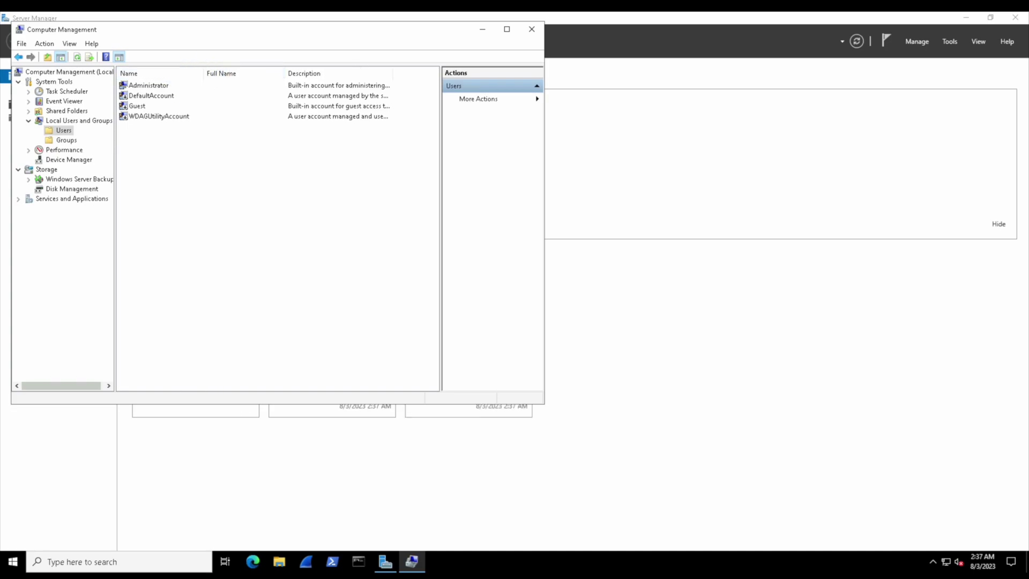
Create local user 'Testy McTestface' with a confirmed password and no forced change at next logon.
right_click(65, 131)
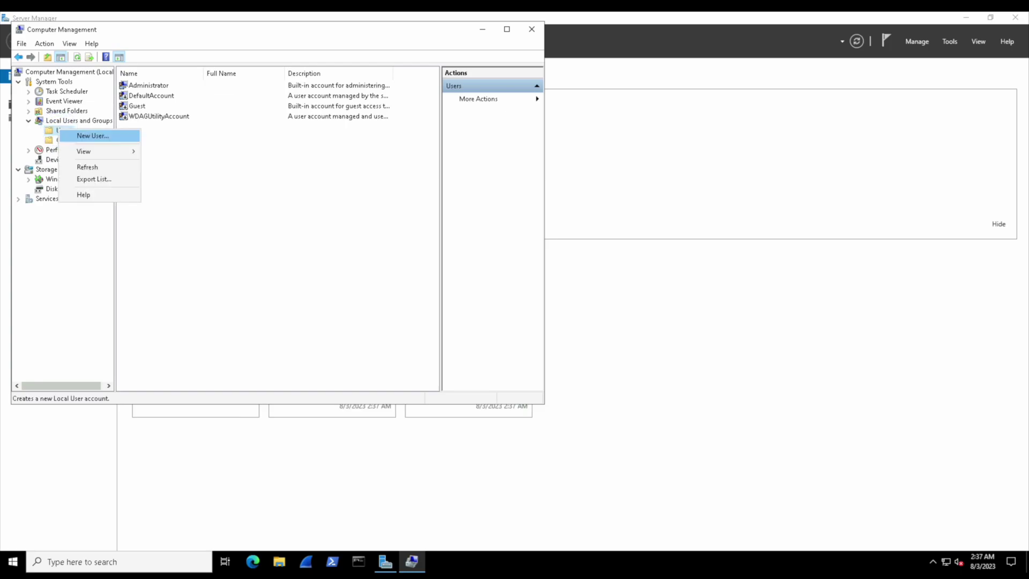
click(89, 136)
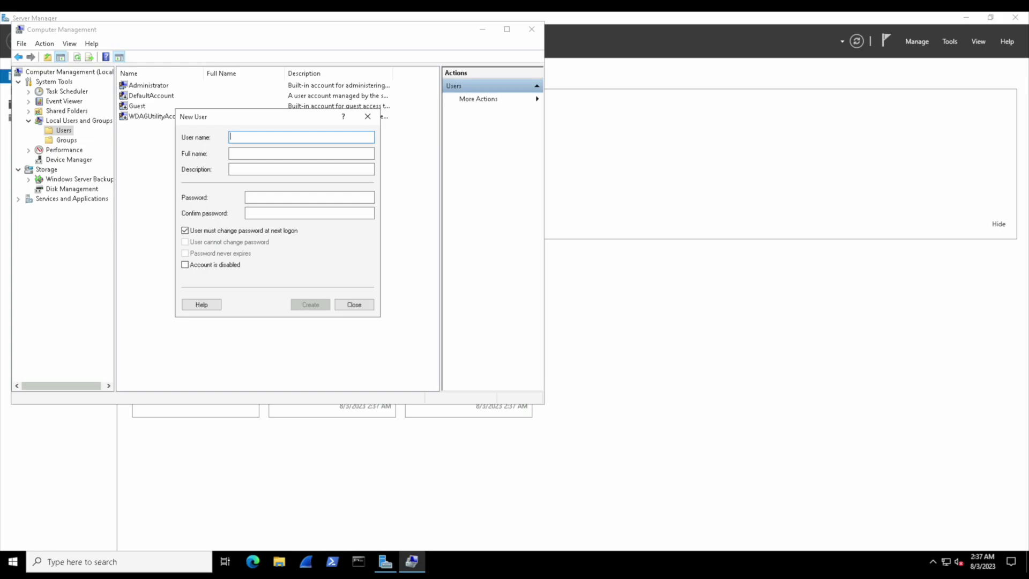
text(Testy McTestface)
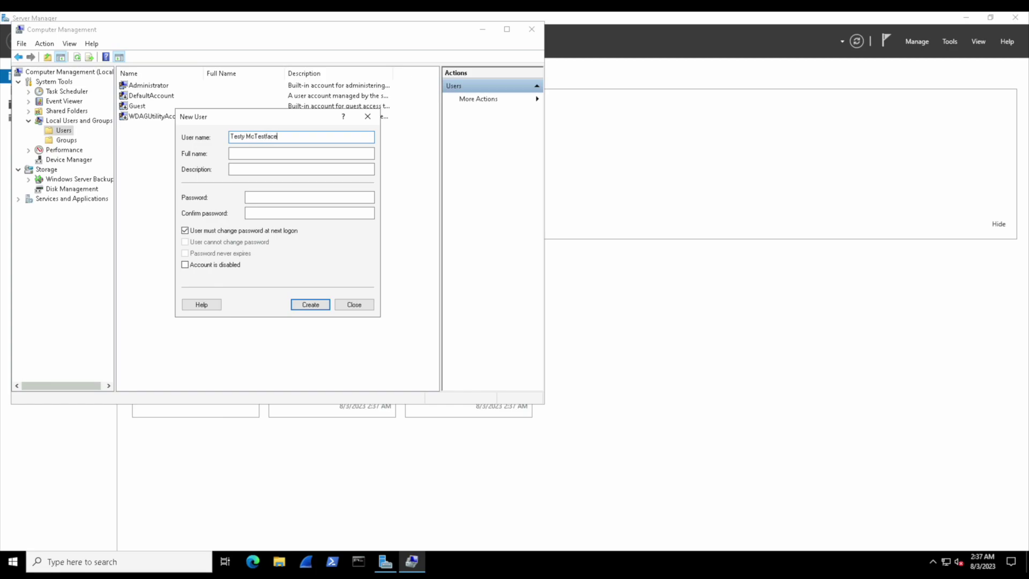
click(185, 230)
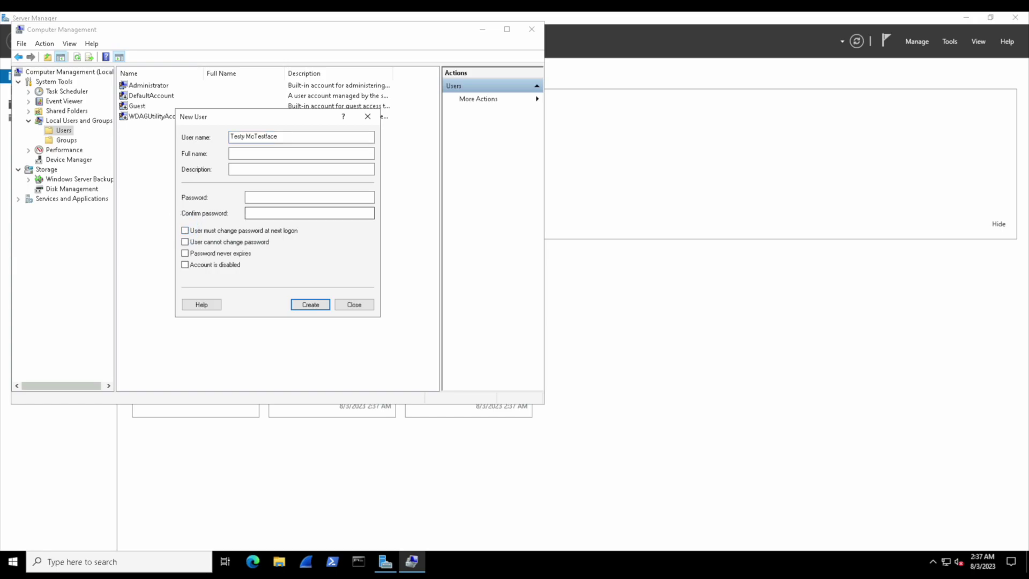
click(271, 198)
text(****************)
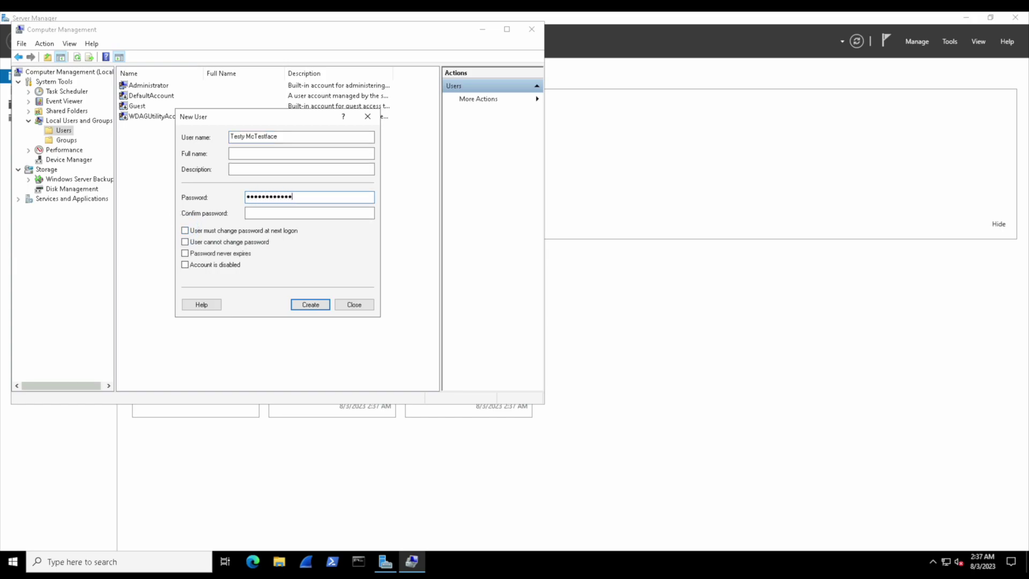
click(271, 213)
text(**************)
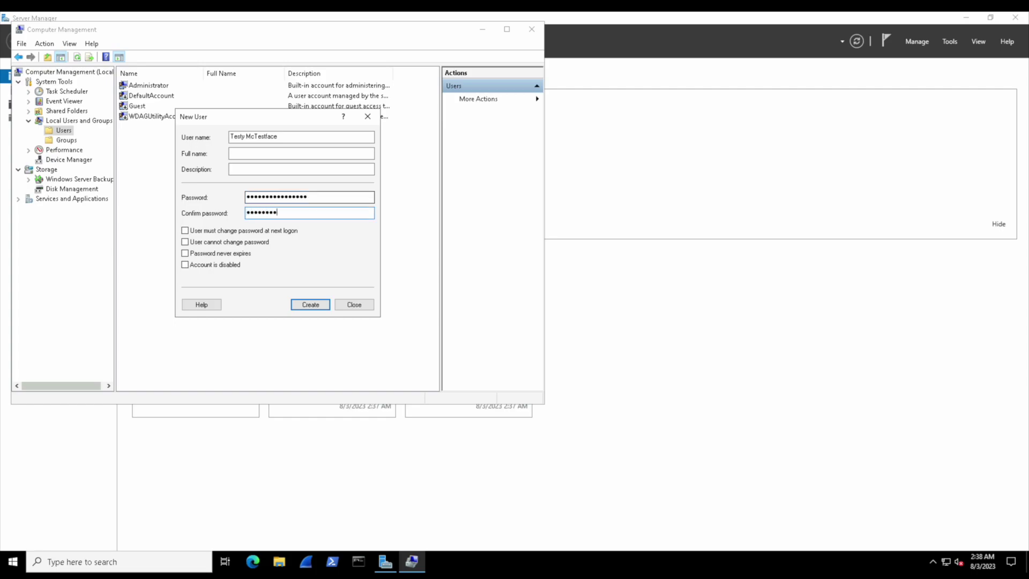
text(**)
key(Return)
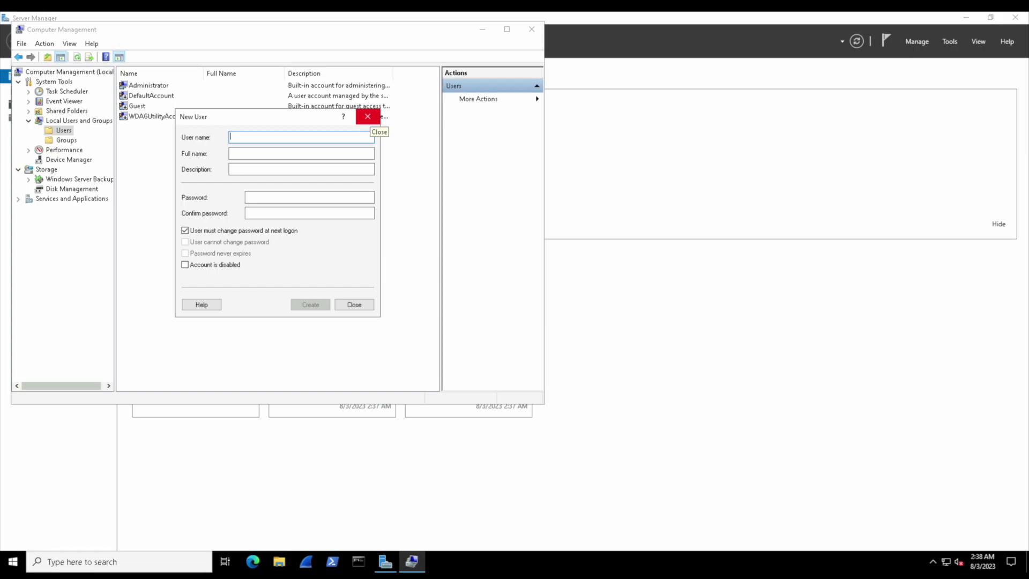
click(368, 116)
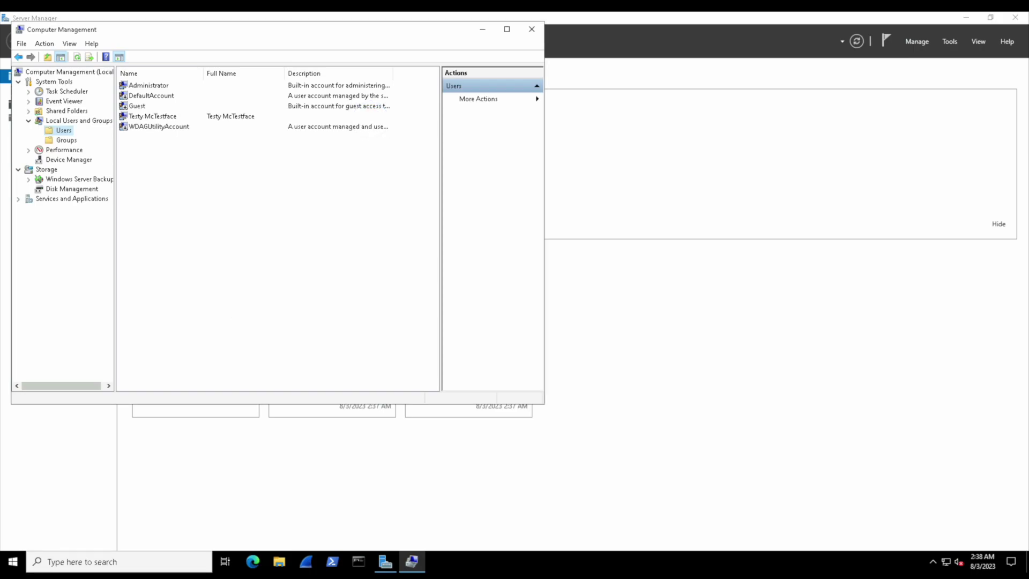
click(158, 116)
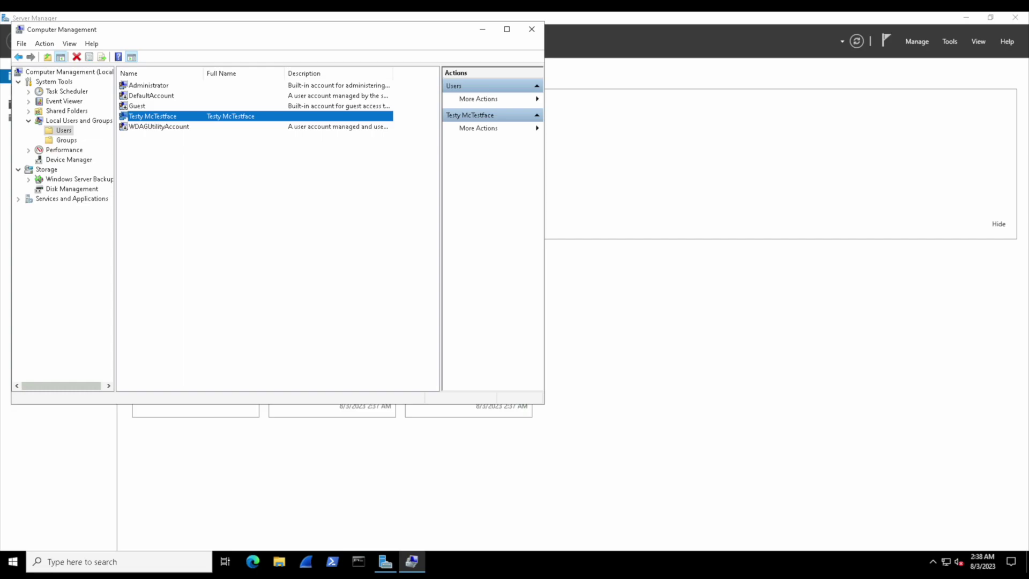
In Testy McTestface's properties, leave the next-logon change off and set the password to never expire.
double_click(214, 116)
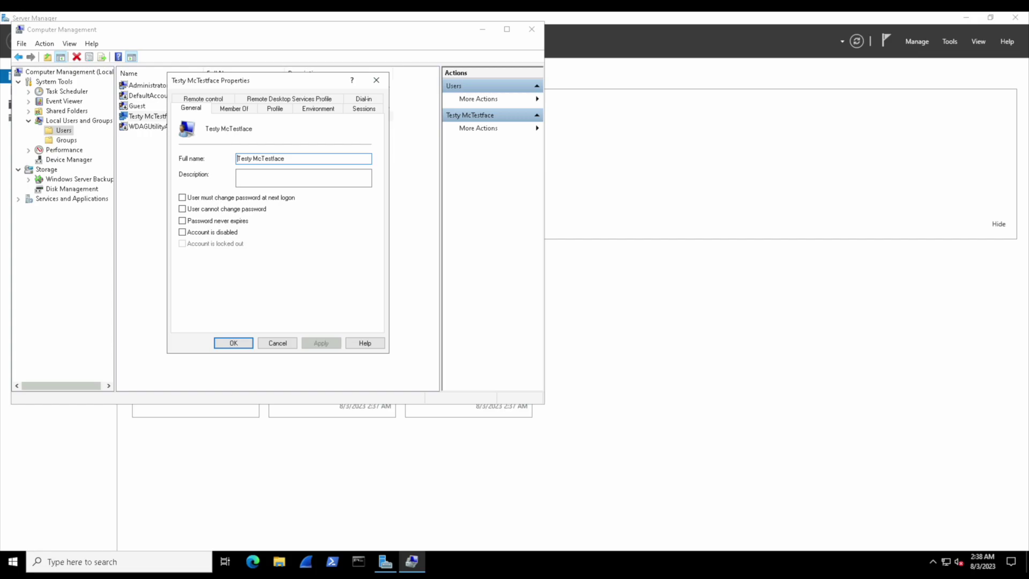
click(182, 197)
click(182, 197)
click(182, 220)
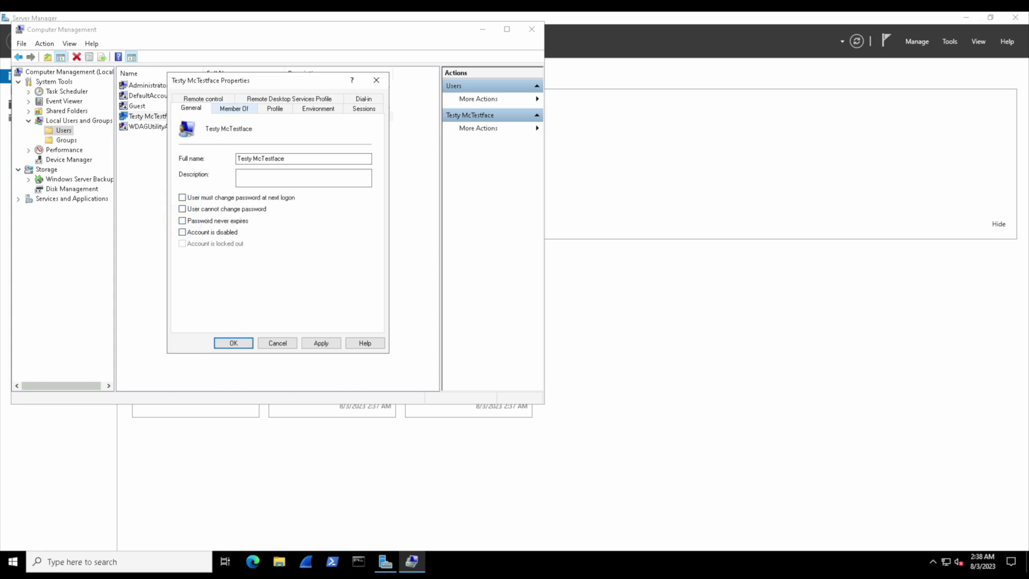
Review the account's Member Of, Profile and Environment tabs.
click(234, 108)
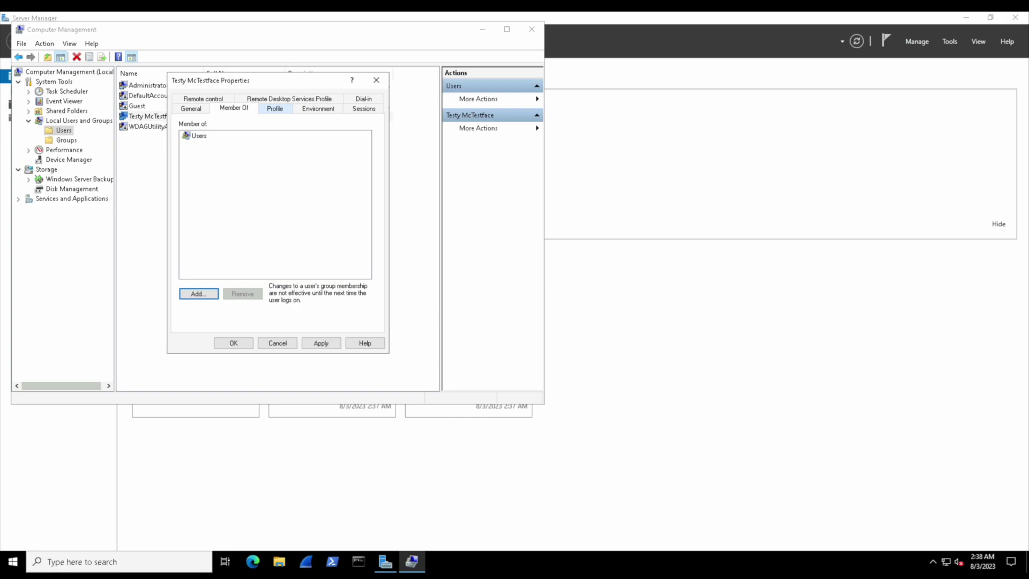
click(275, 108)
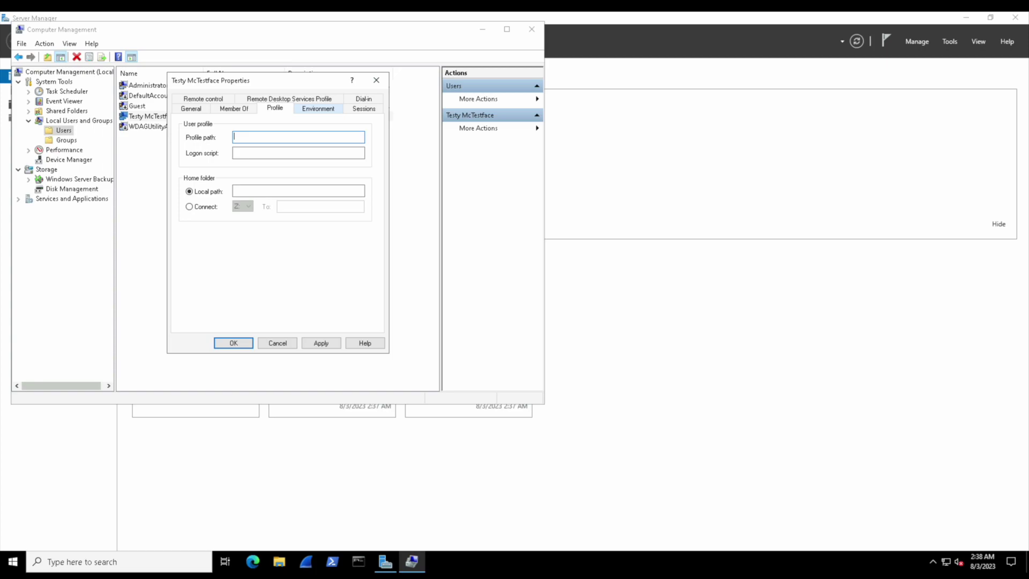
click(318, 108)
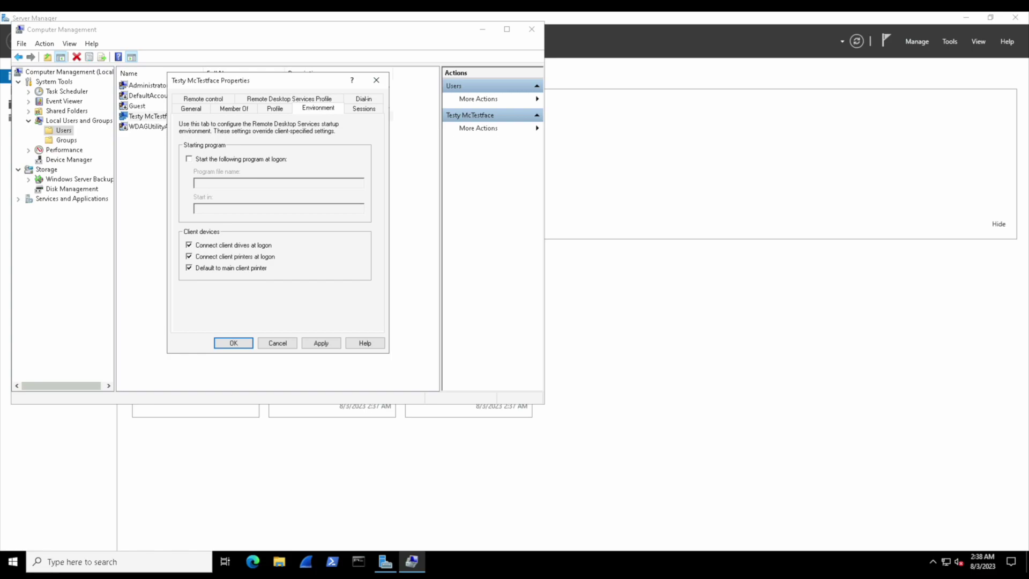
Check the Sessions, Dial-in, Remote Desktop Services Profile, Remote control and General tabs, then apply with OK.
click(364, 107)
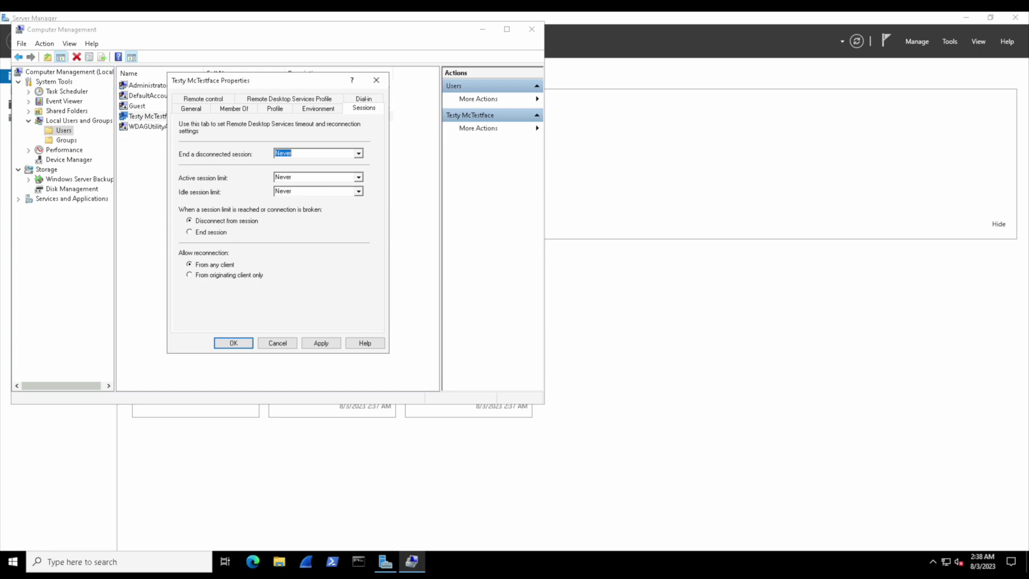
click(364, 99)
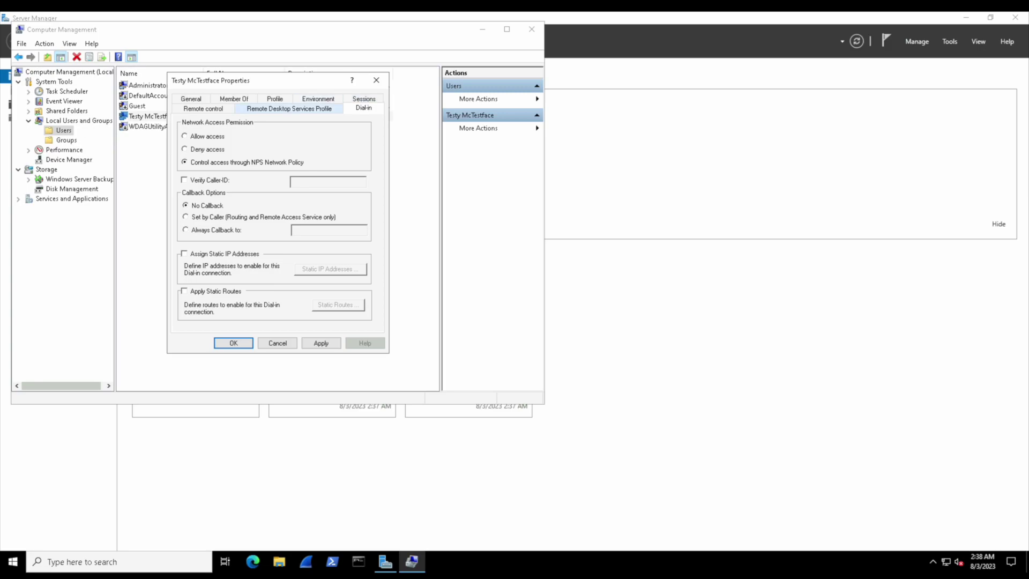
click(289, 108)
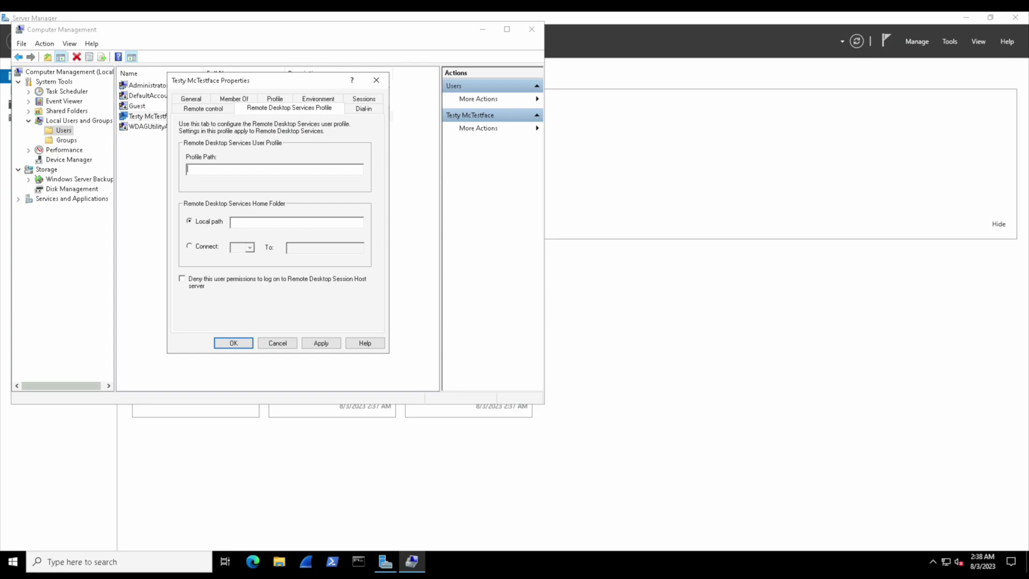
click(203, 108)
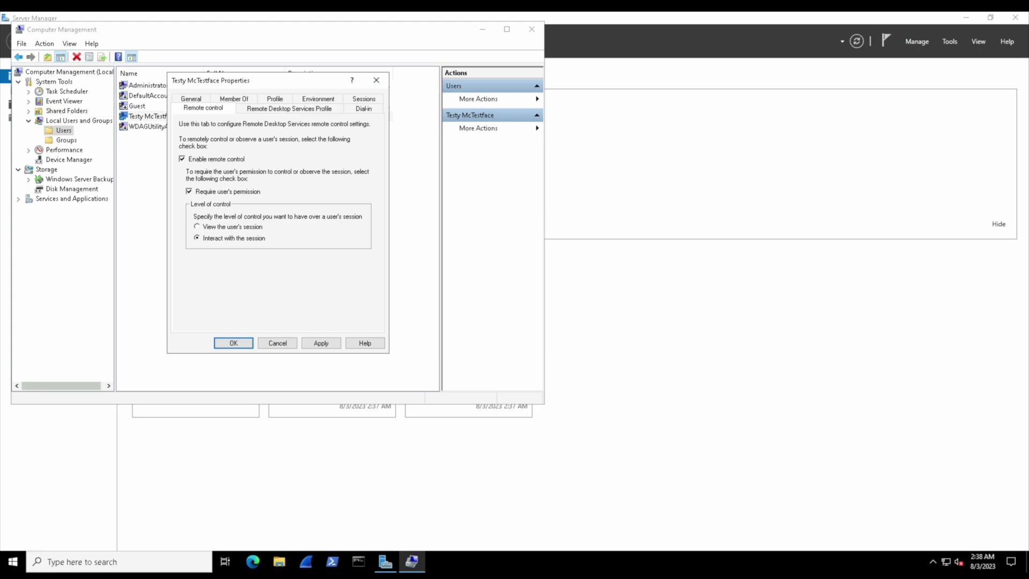
click(191, 99)
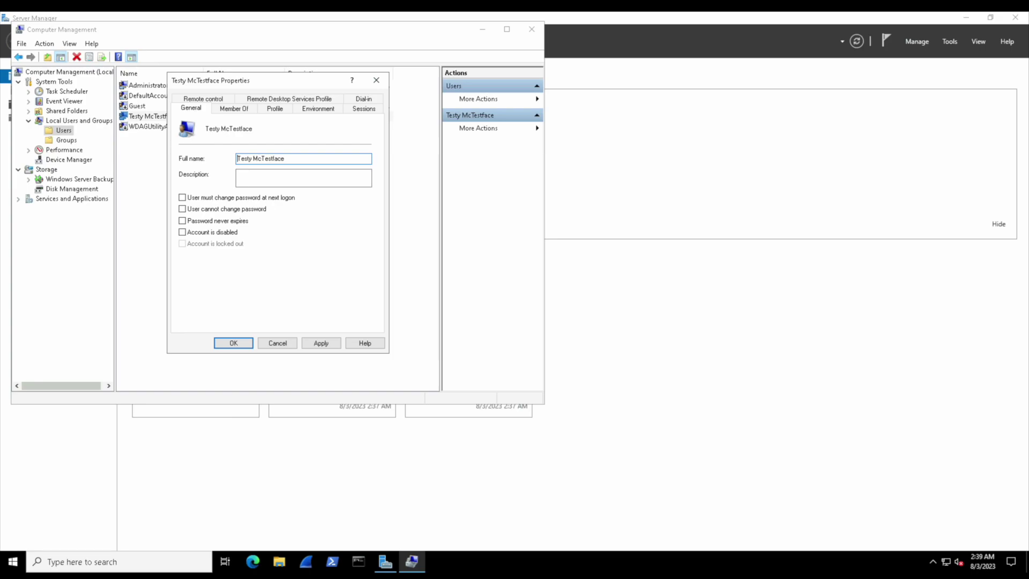
click(233, 343)
Use Set Password on Testy McTestface to enter and confirm a new password, accepting the warning and confirmation.
click(154, 115)
right_click(154, 116)
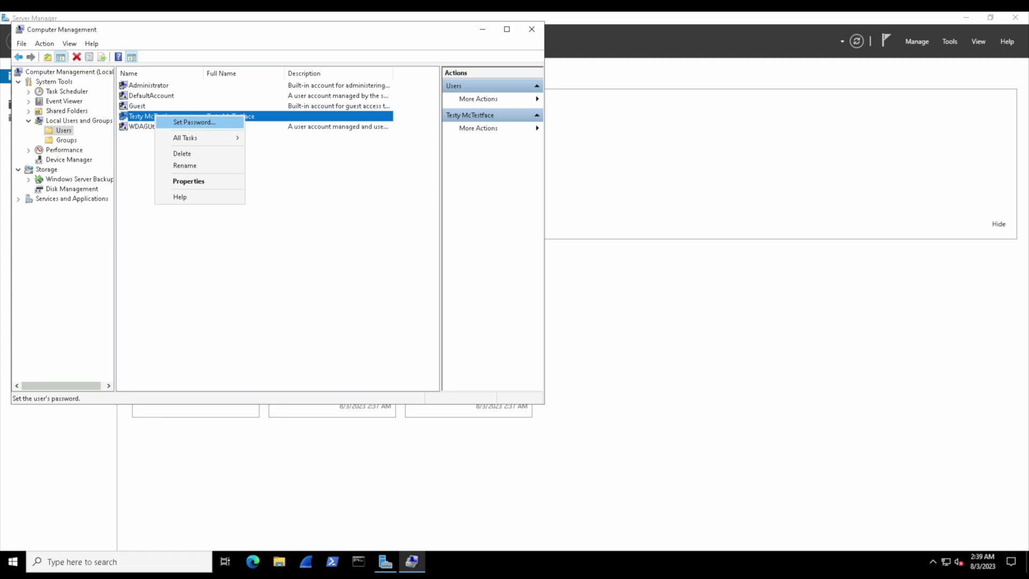
click(194, 122)
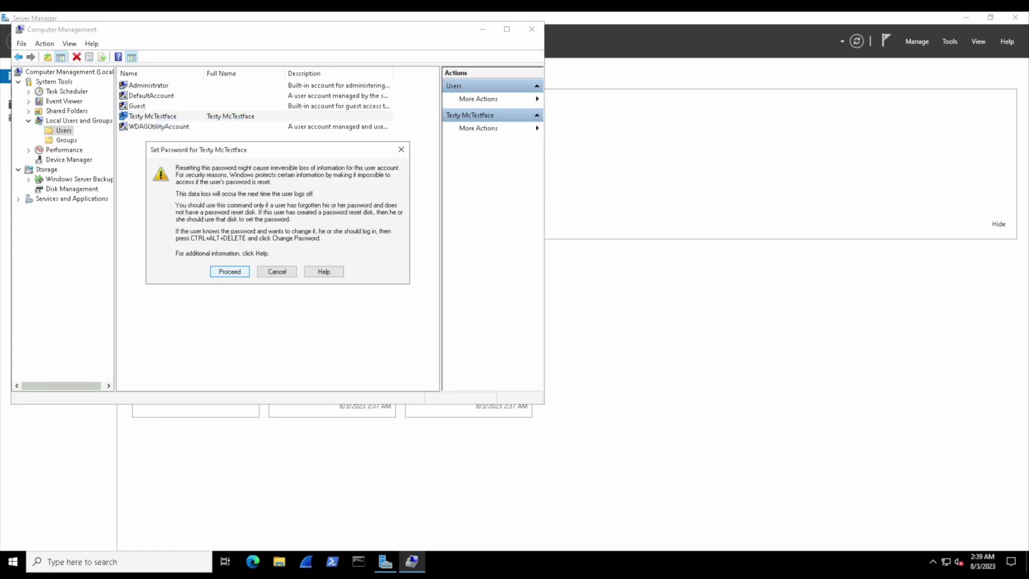
key(Return)
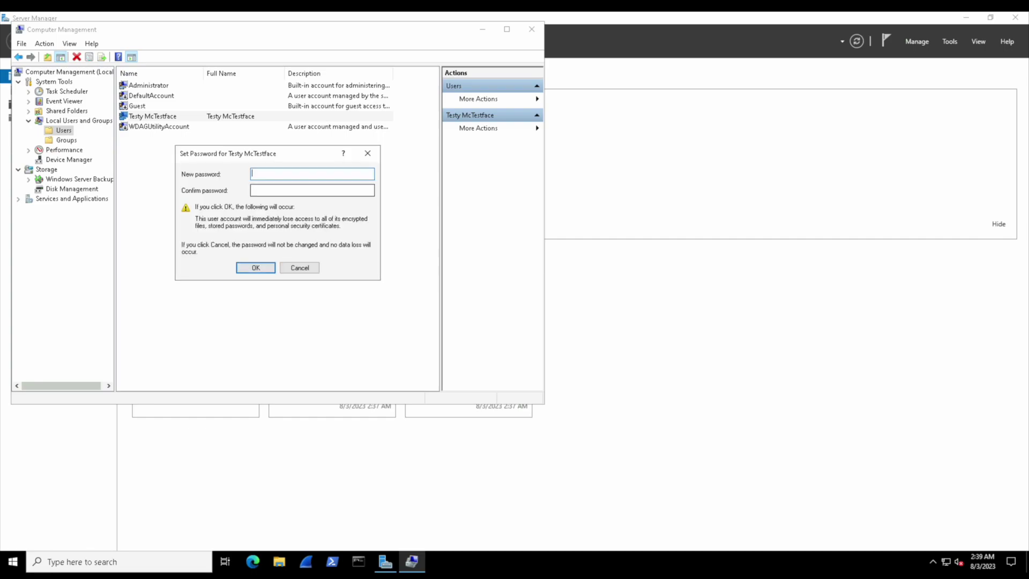
text(****************)
key(Tab)
text(****************)
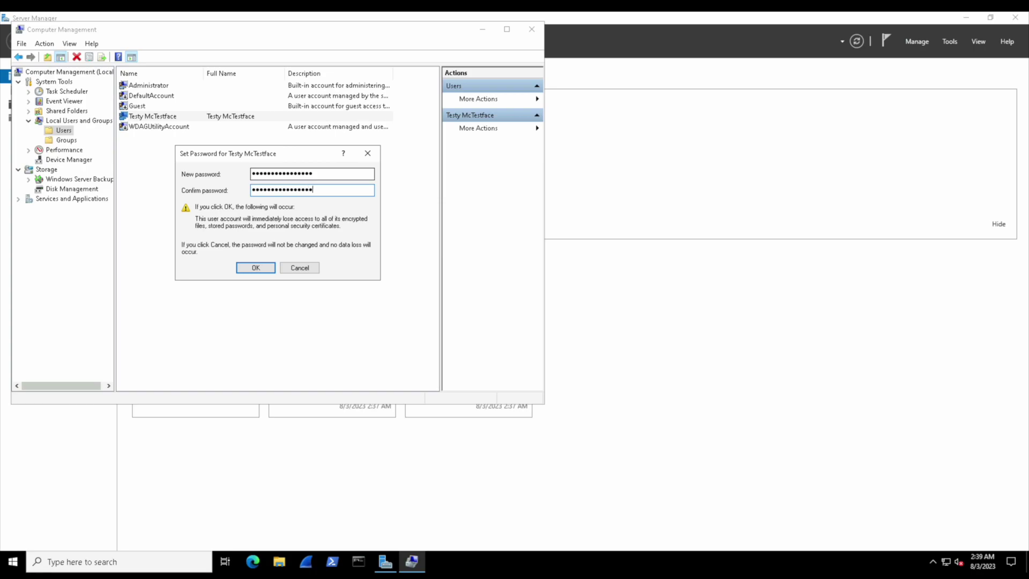
click(255, 267)
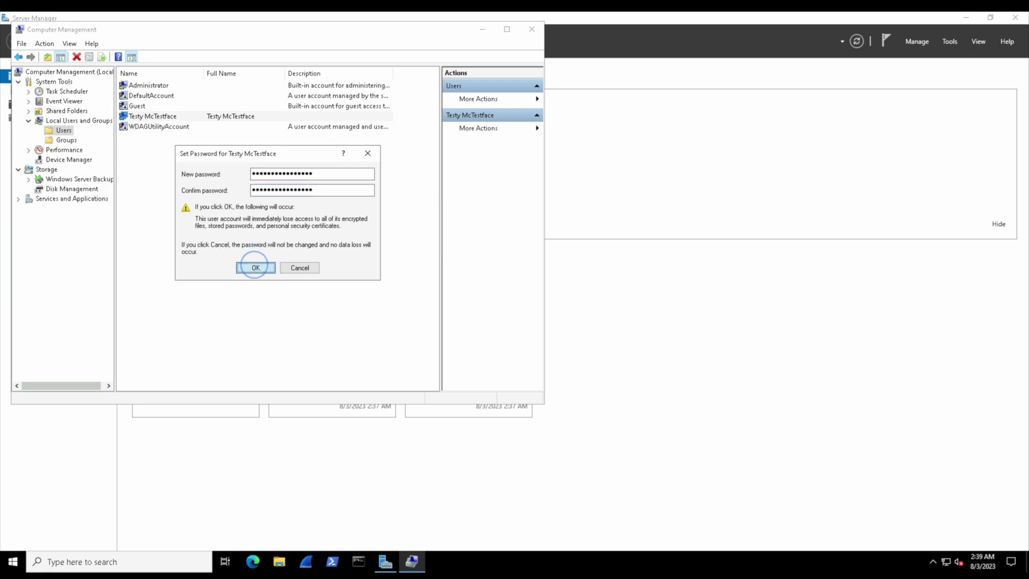
key(Return)
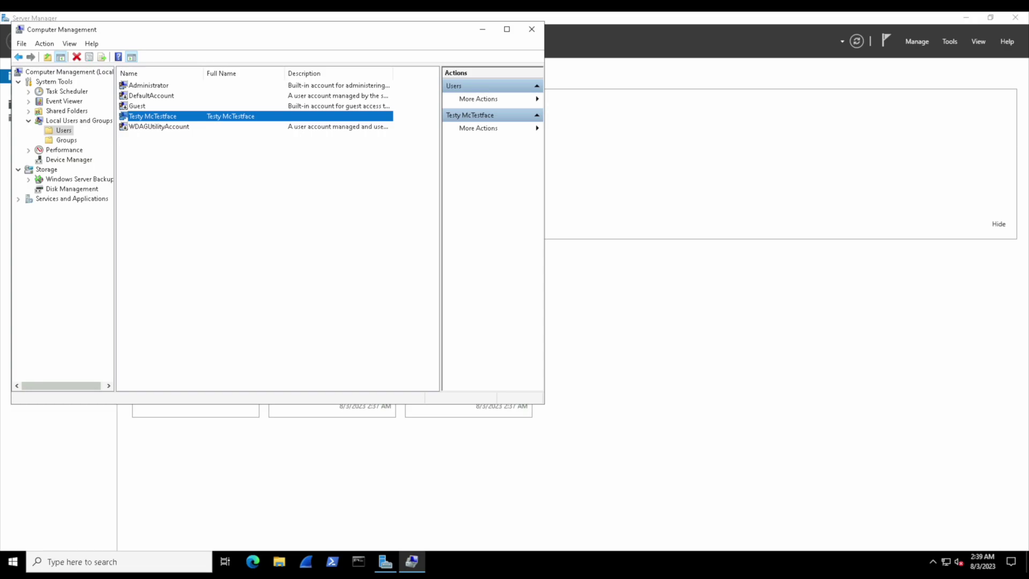
Tick 'Account is disabled' in Testy McTestface's properties, save, and reopen the Properties dialog.
right_click(195, 117)
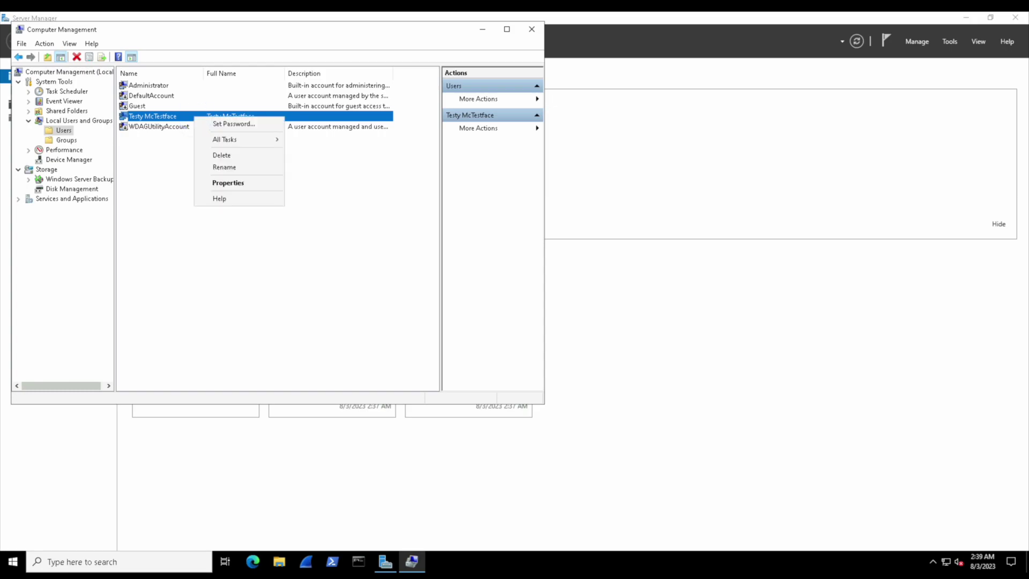
click(215, 183)
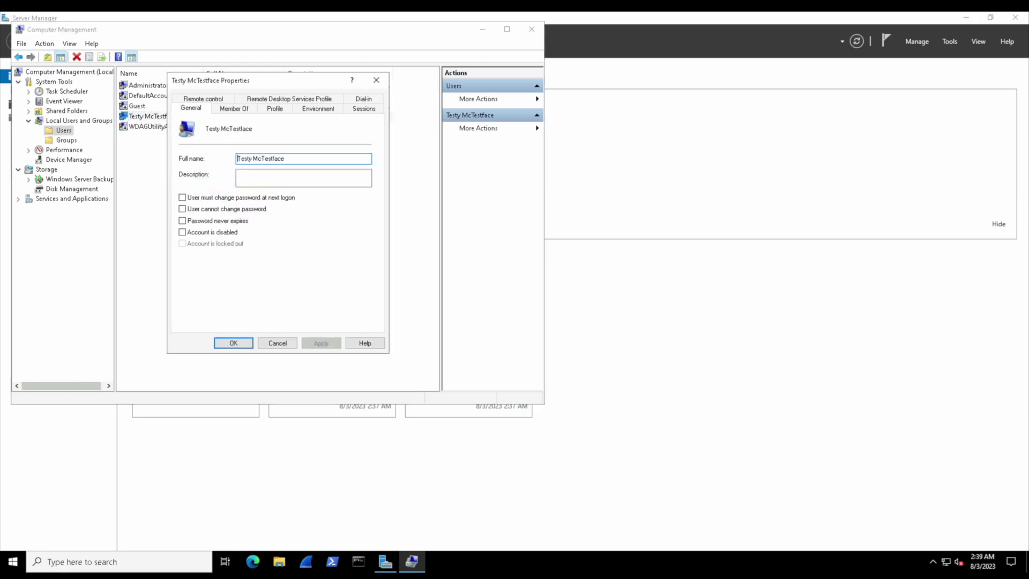
click(182, 232)
click(233, 342)
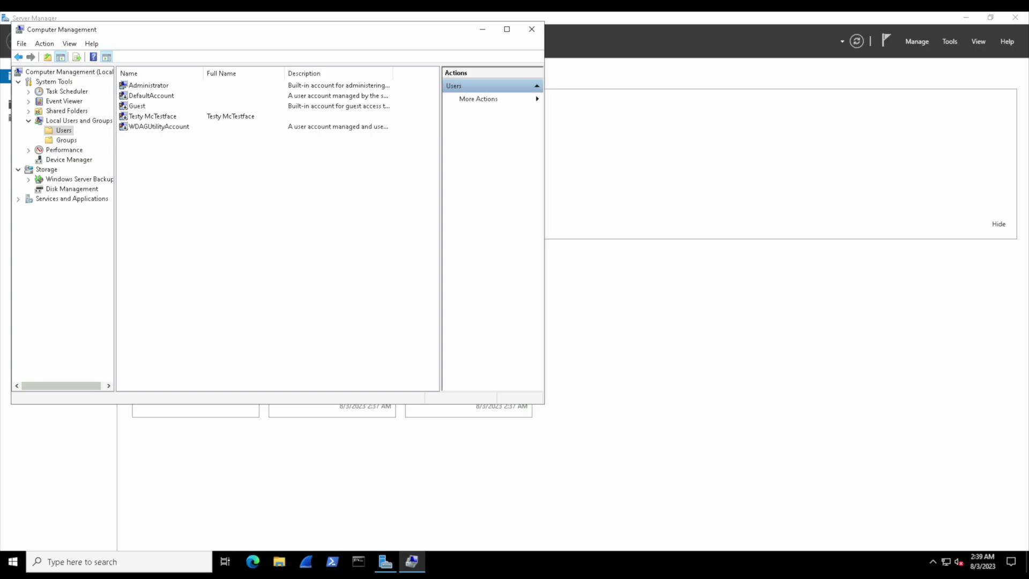
right_click(158, 116)
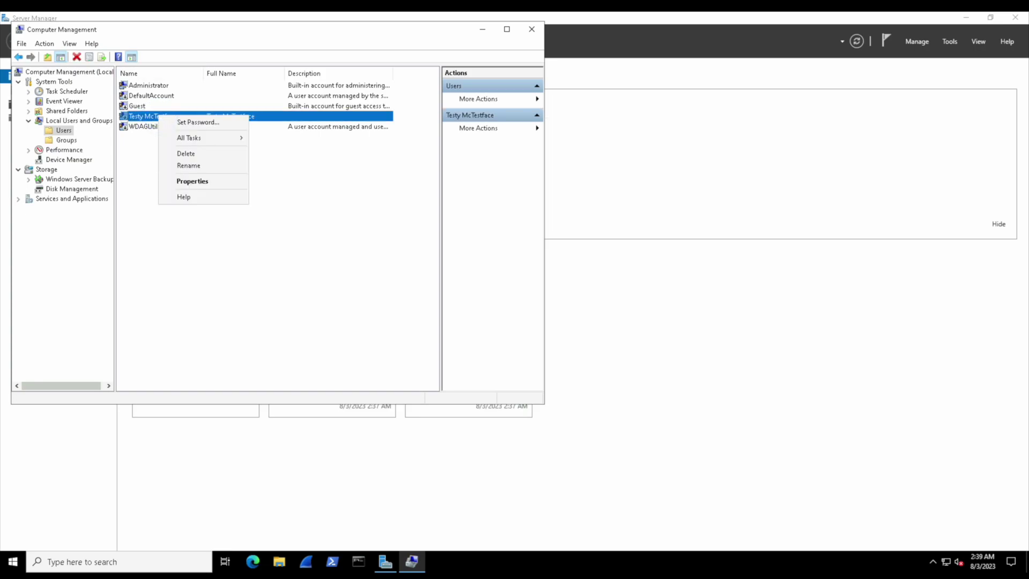
click(192, 181)
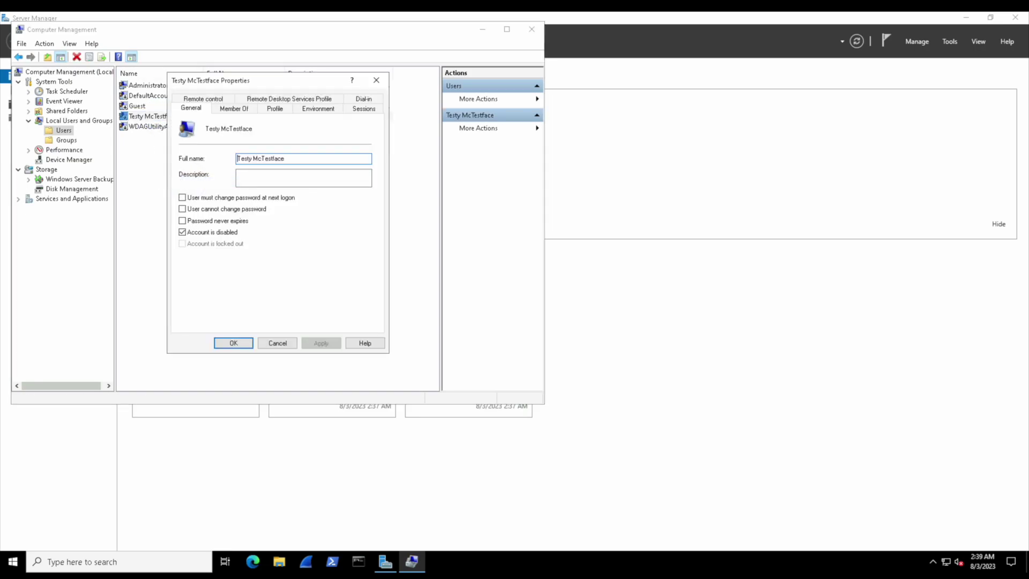
Add a group from Member Of, correcting the unfound name 'Admin' to 'Administrators' so it resolves.
click(234, 108)
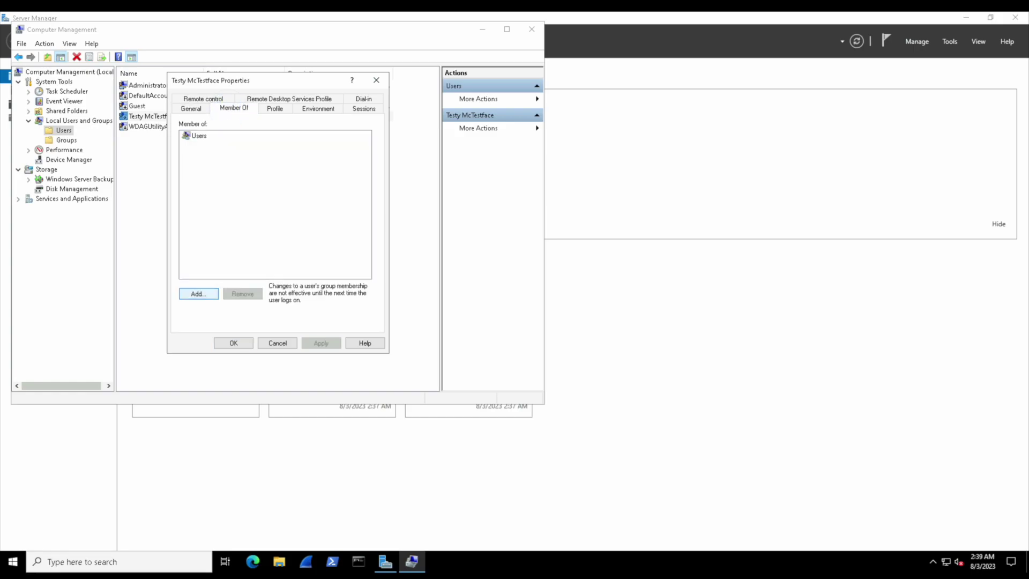
click(198, 293)
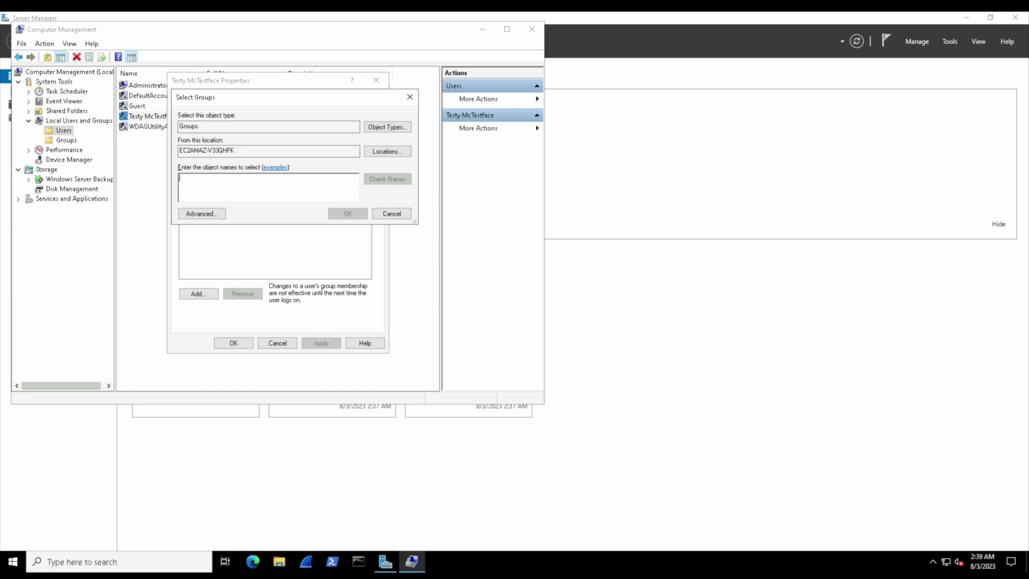
text(Admin)
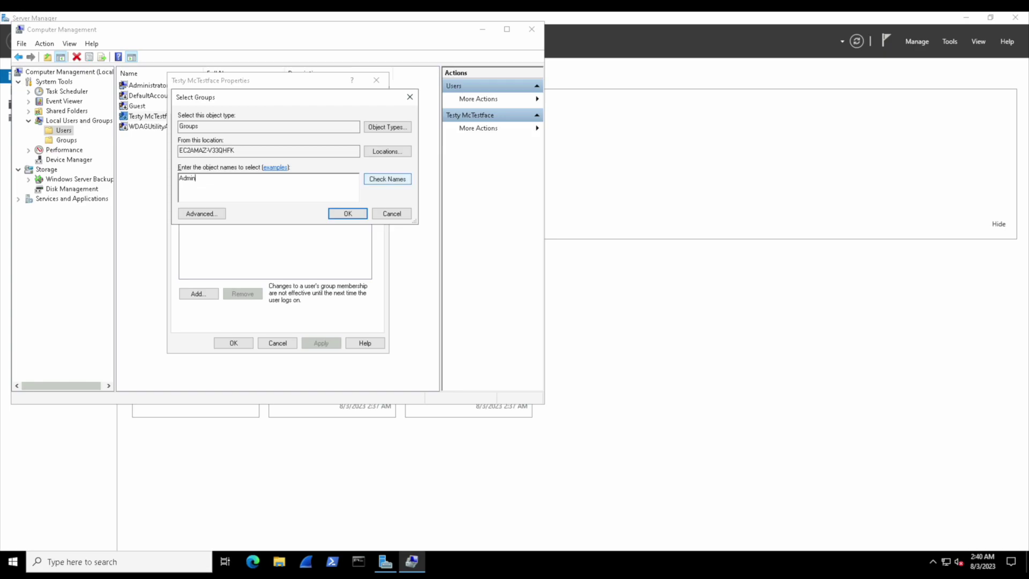
click(387, 179)
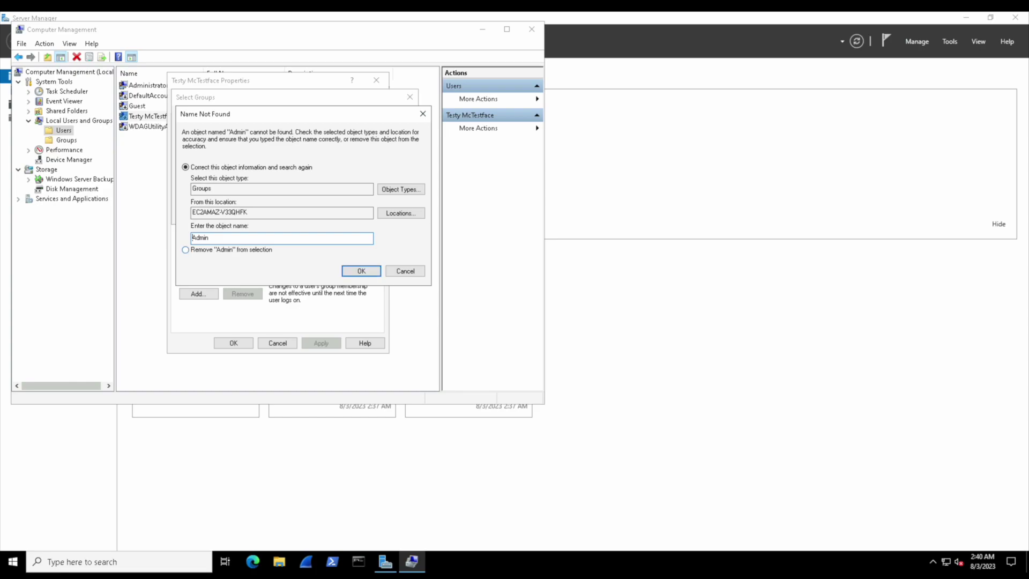
double_click(199, 237)
text(Administrators)
key(Return)
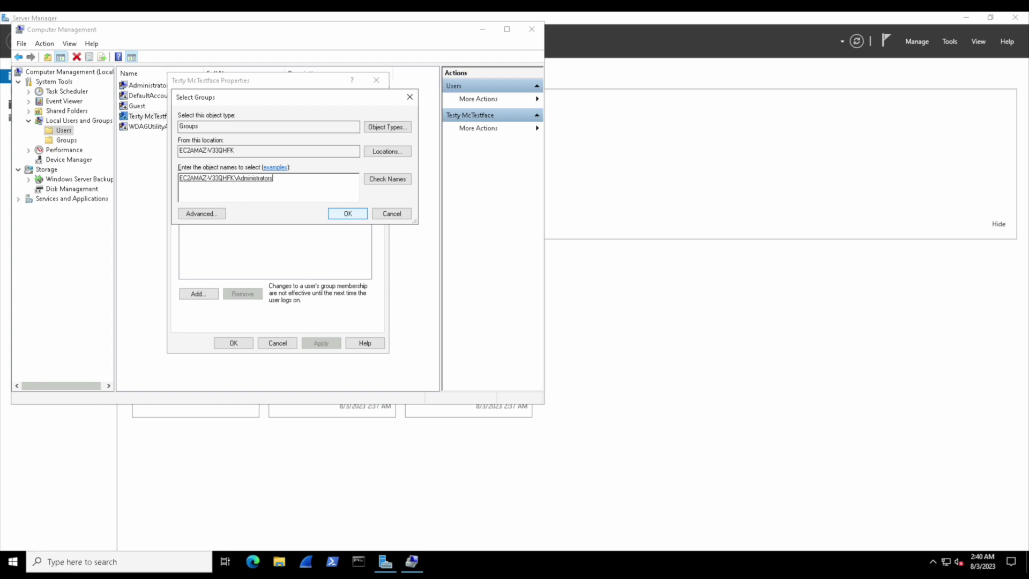
Add the Administrators group to Testy McTestface, then remove it so only Users remains.
click(343, 213)
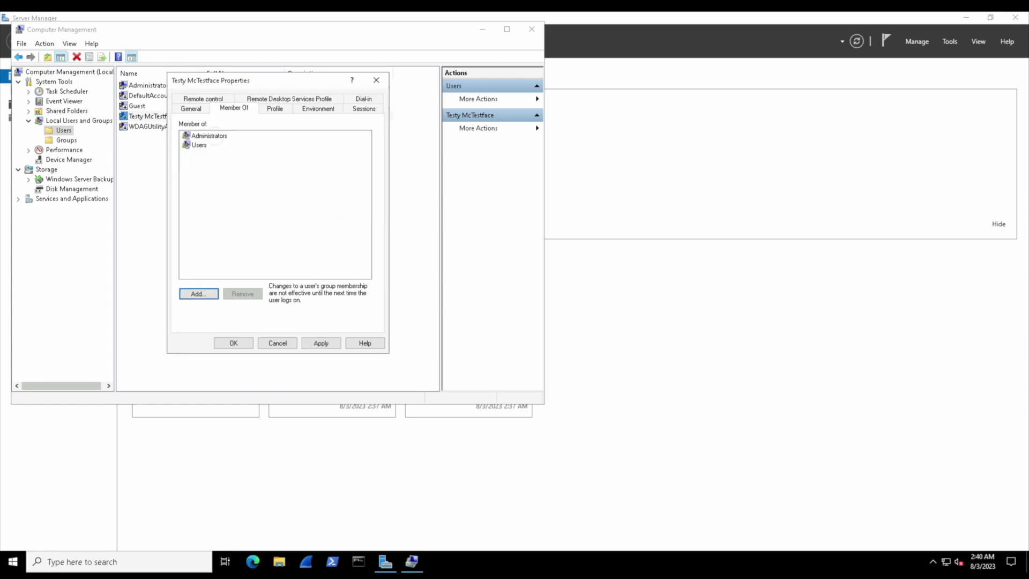
click(209, 136)
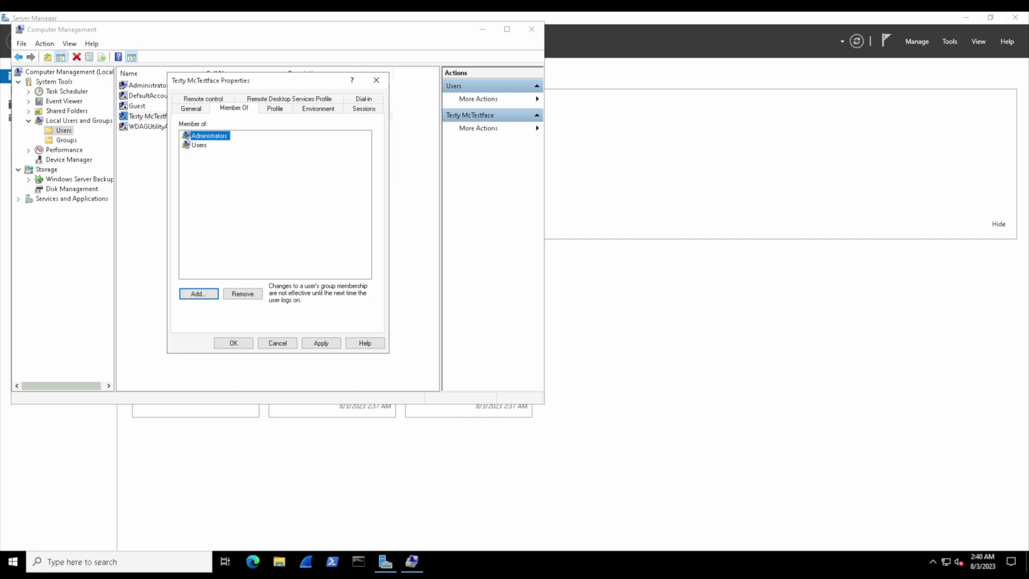
click(242, 294)
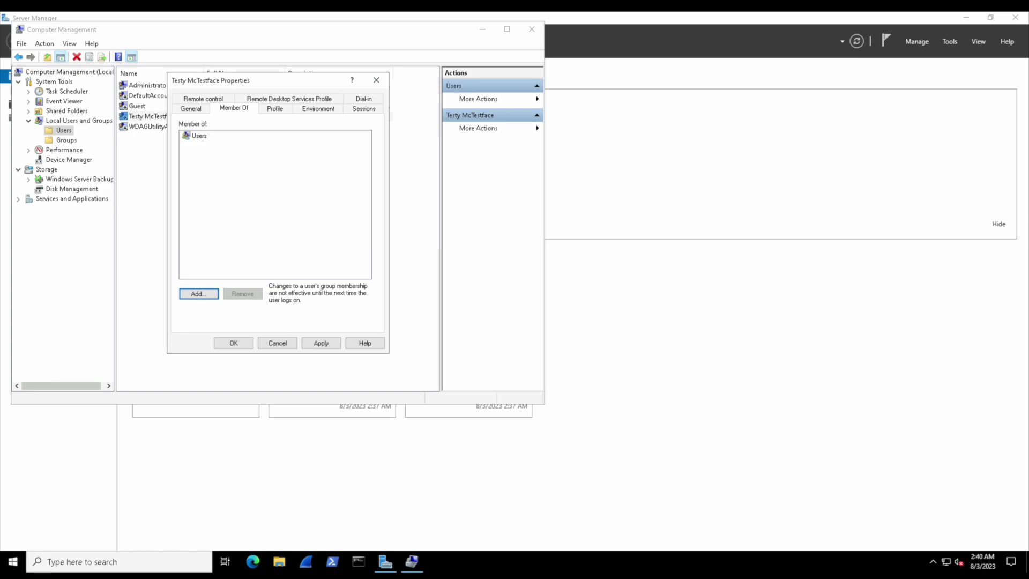
Close the properties, delete the Testy McTestface account with confirmation, and exit Computer Management.
click(376, 80)
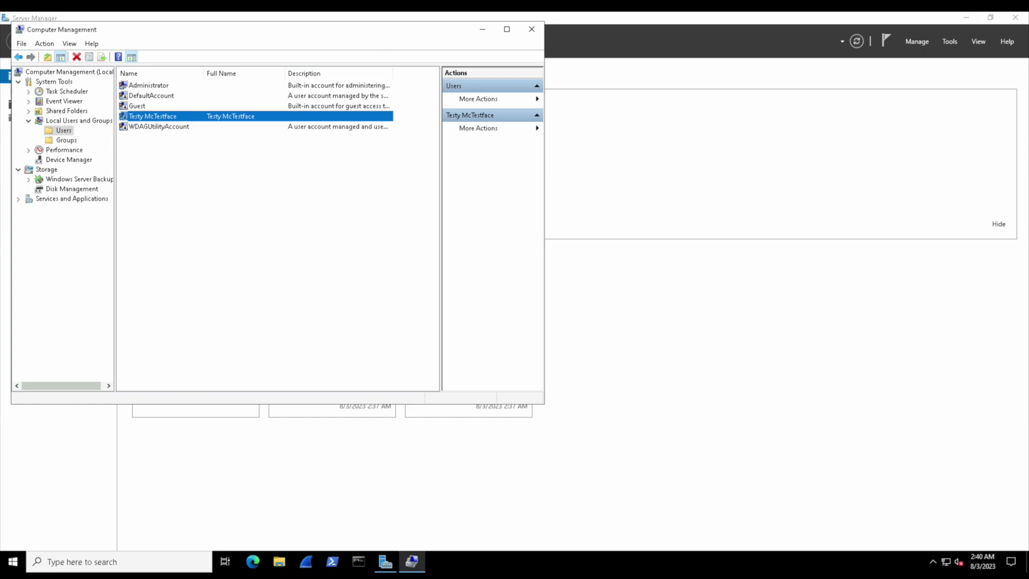
right_click(166, 116)
click(193, 154)
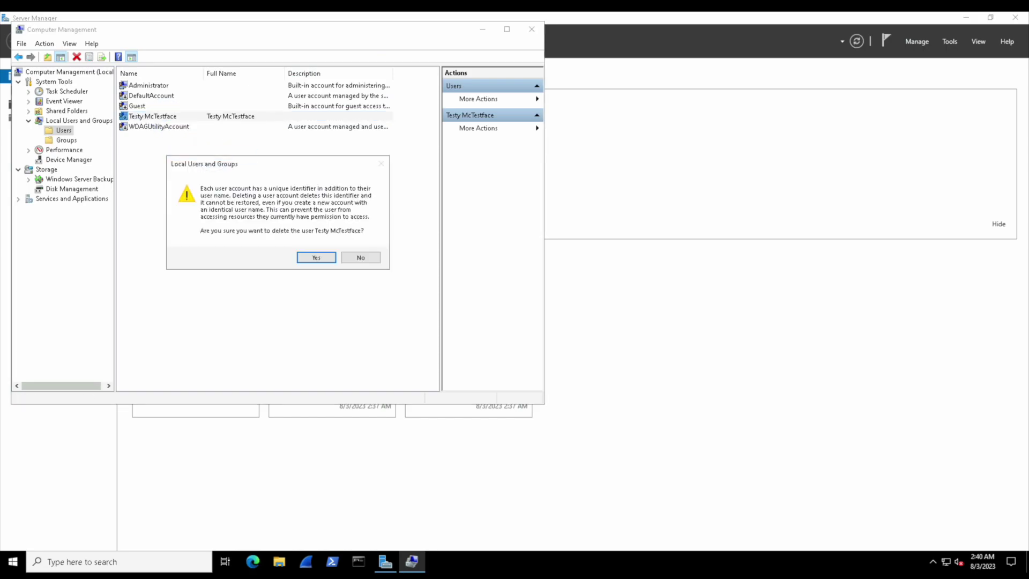
key(Return)
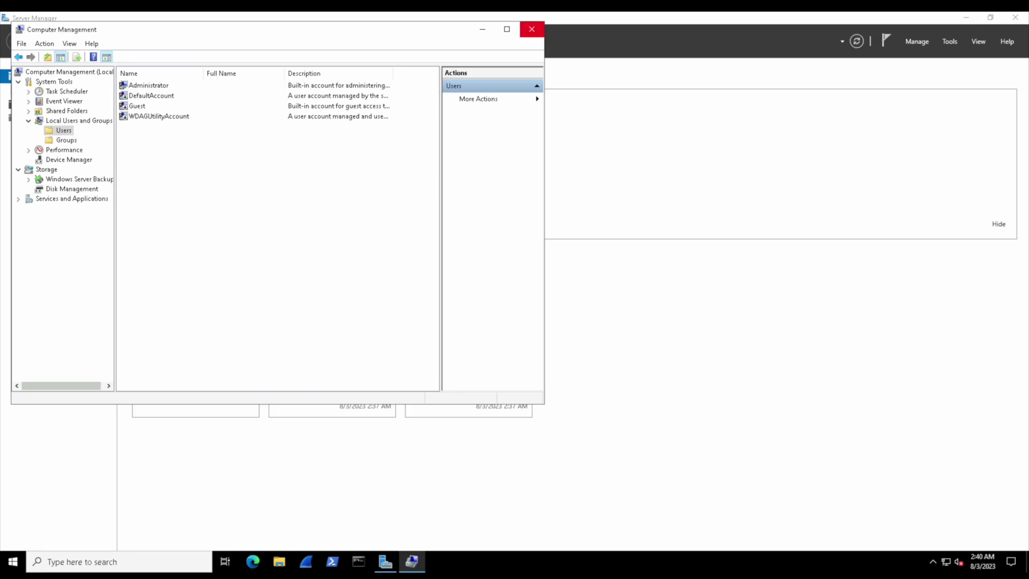
click(531, 29)
click(358, 561)
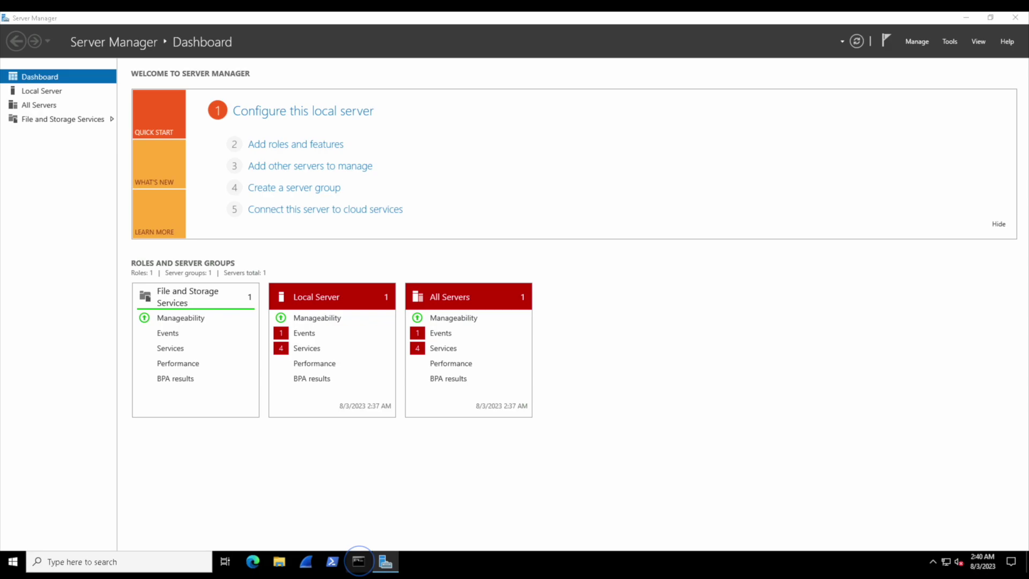
Restore the minimized Administrator Command Prompt window over Server Manager.
click(358, 561)
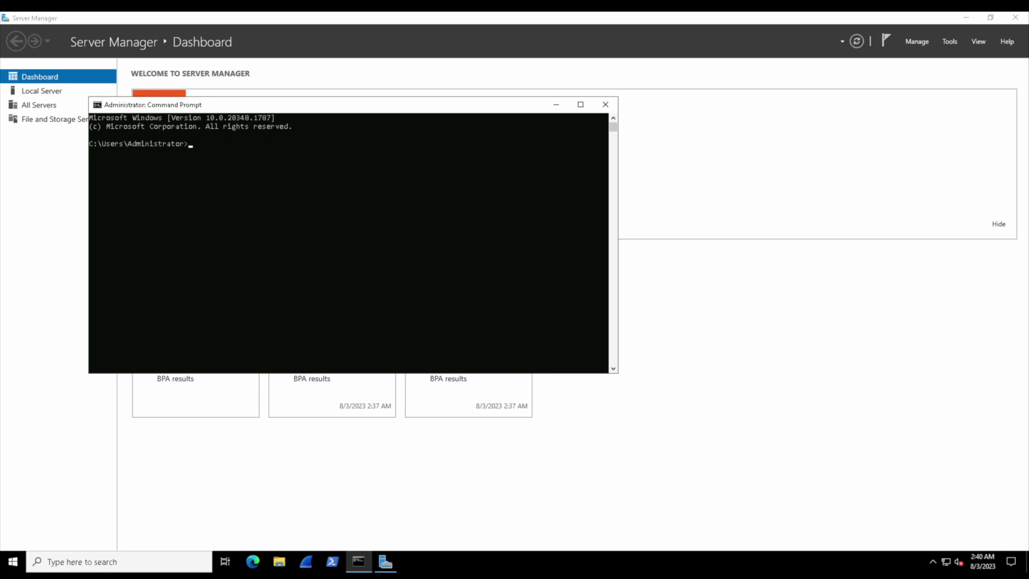
Add local user Testy with net user /add and a long password, answering Y to the warning.
text(net)
text(user)
text(Testy MyBadPassword55!)
text(/add)
key(Return)
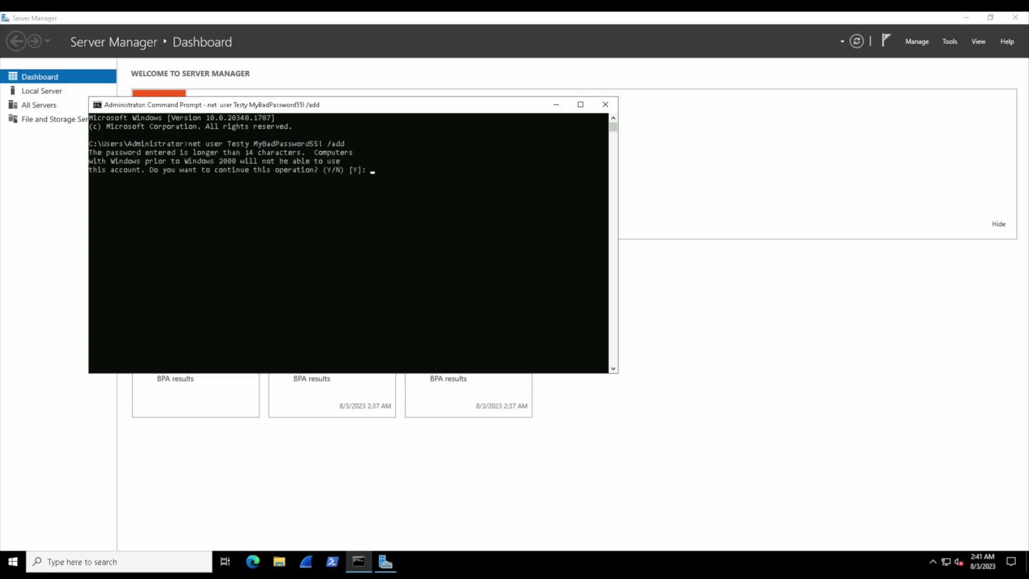
text(Y)
key(Return)
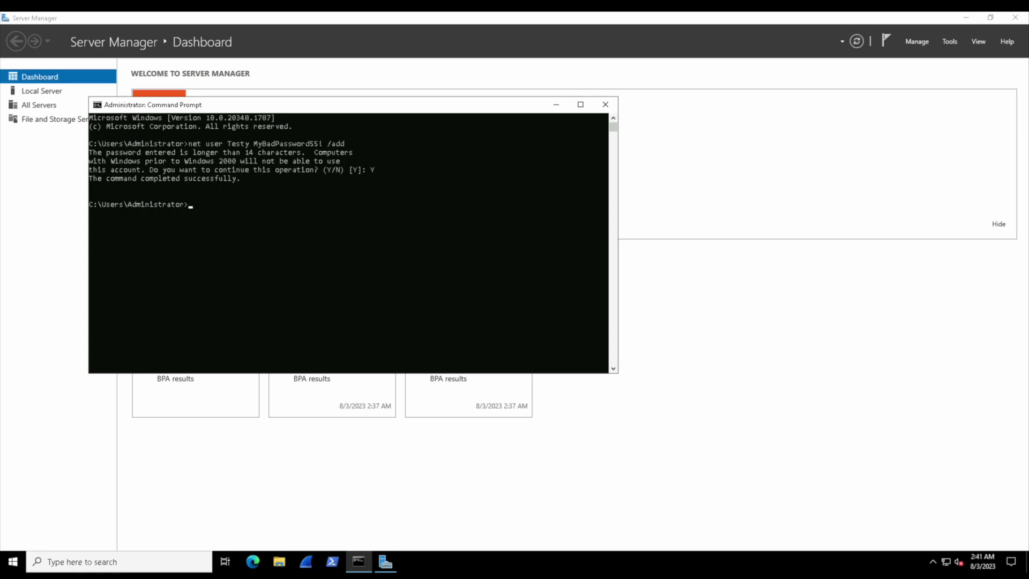
Reset Testy's password to a new value with net user Testy.
text(net user Testy MyBadPassword66!)
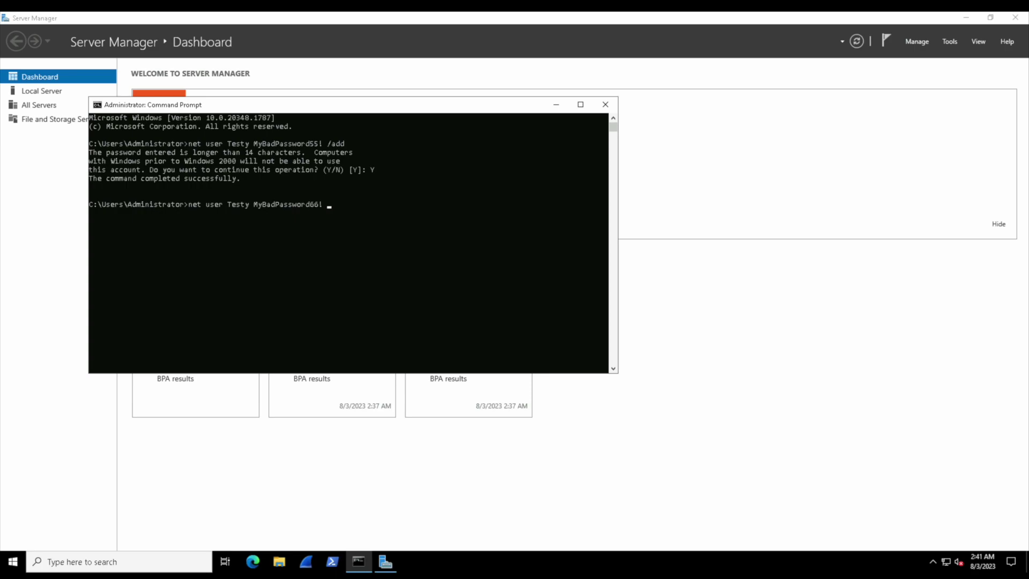
key(Return)
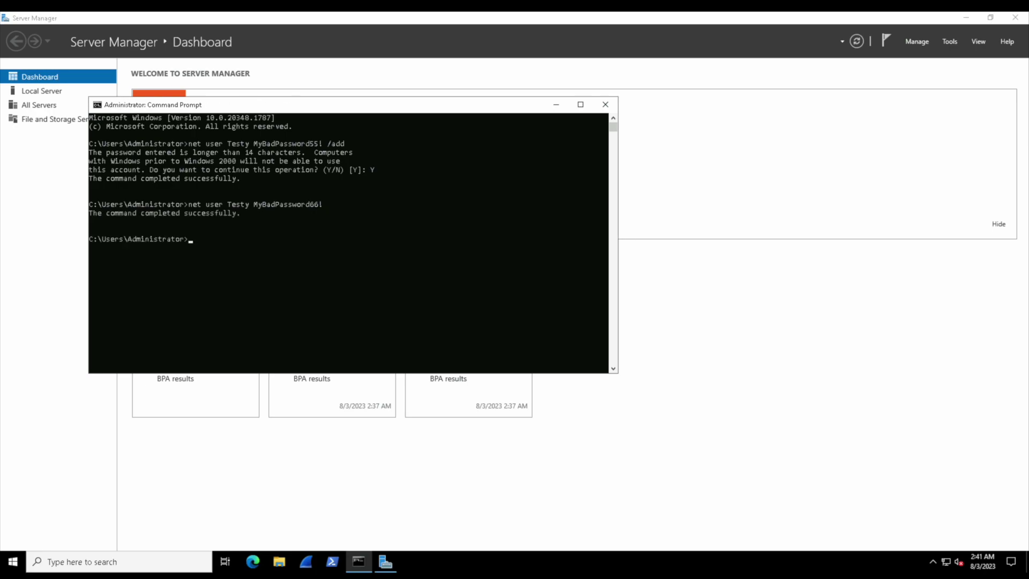
Run net user Testy /active:yes, then rerun it edited to /active:no, leaving Testy disabled.
text(net user Testy /active:yes)
key(Return)
key(Up)
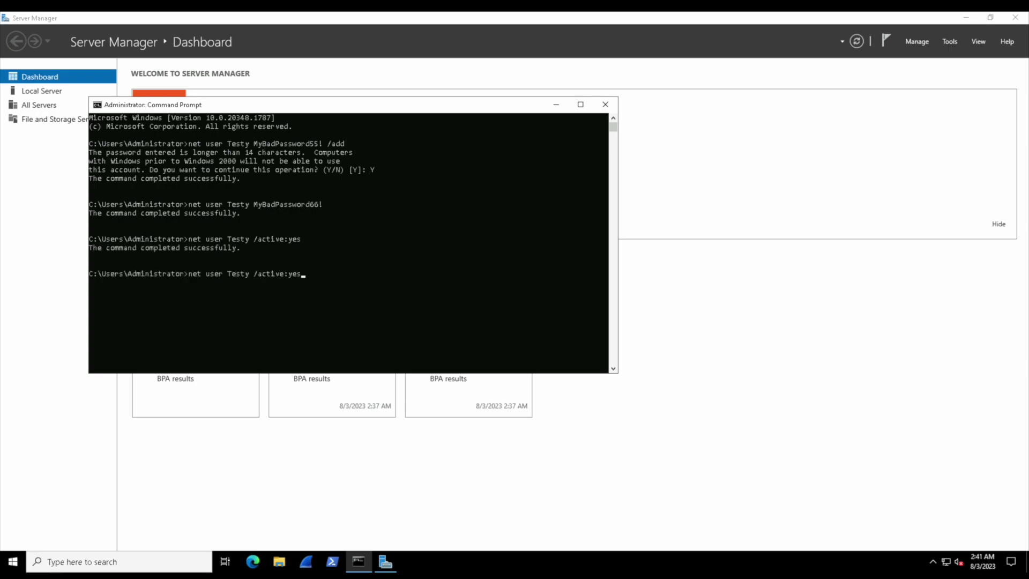
key(BackSpace)
key(BackSpace)
key(BackSpace)
text(no)
key(Return)
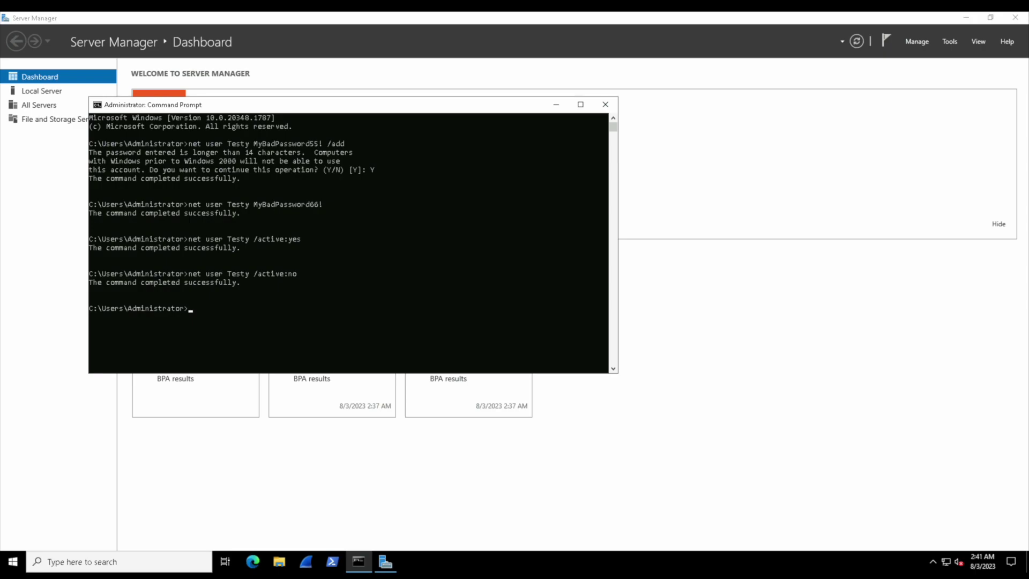
Try net user Testy /lock, which is rejected and prints the NET USER syntax.
text(net user Testy /lock)
key(Return)
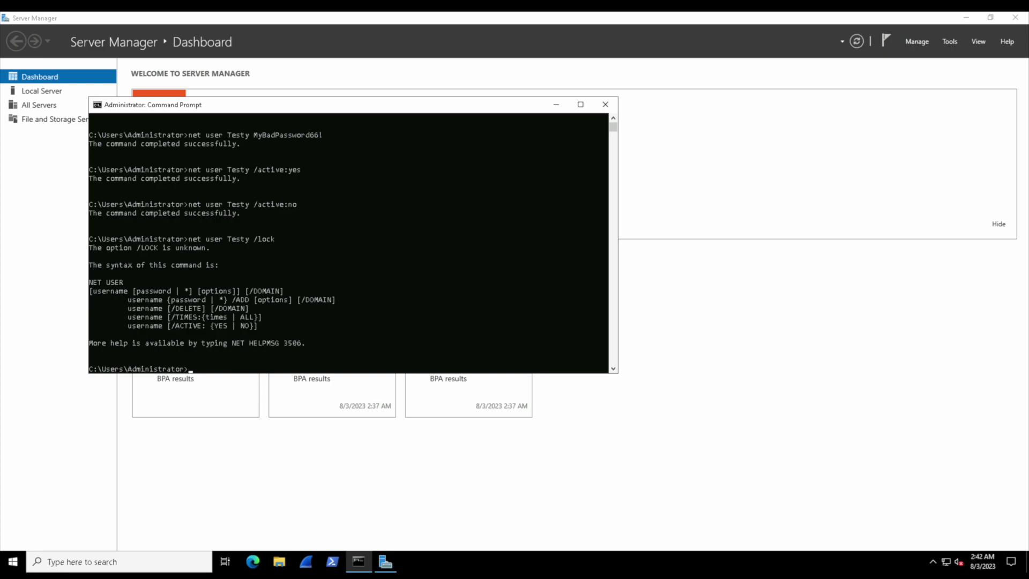
Try 'clear', which isn't recognized, then enter cls to clear the console.
text(clear)
key(Return)
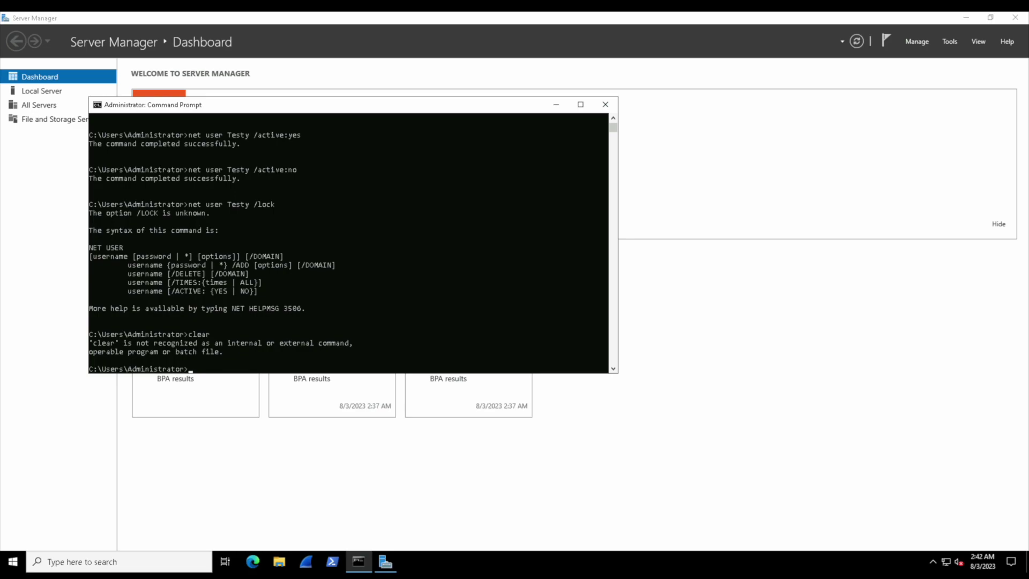
text(cls)
Clear the screen with cls, then remove account Testy with net user Testy /delete.
key(Return)
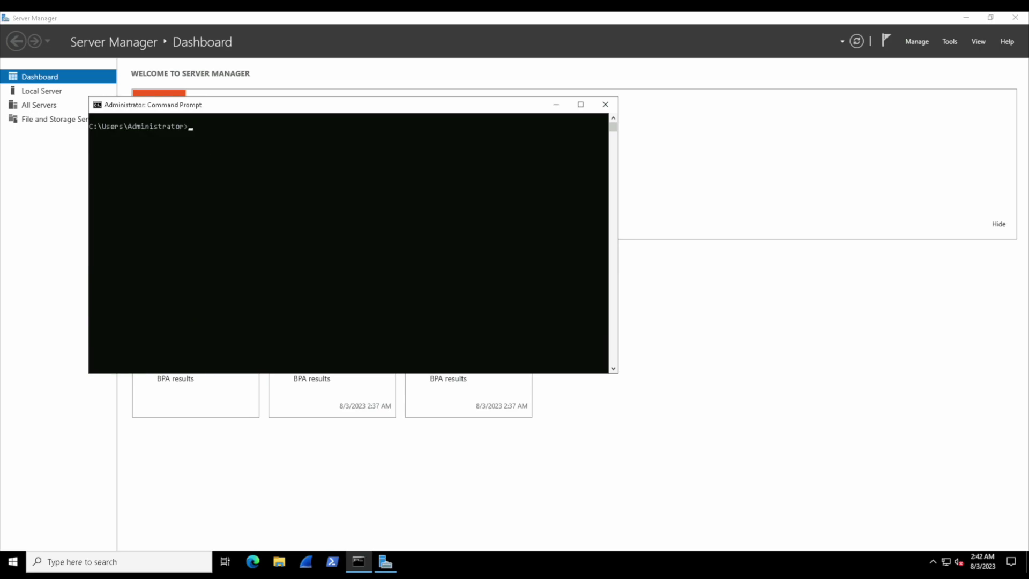
text(net user Testy /delete)
key(Return)
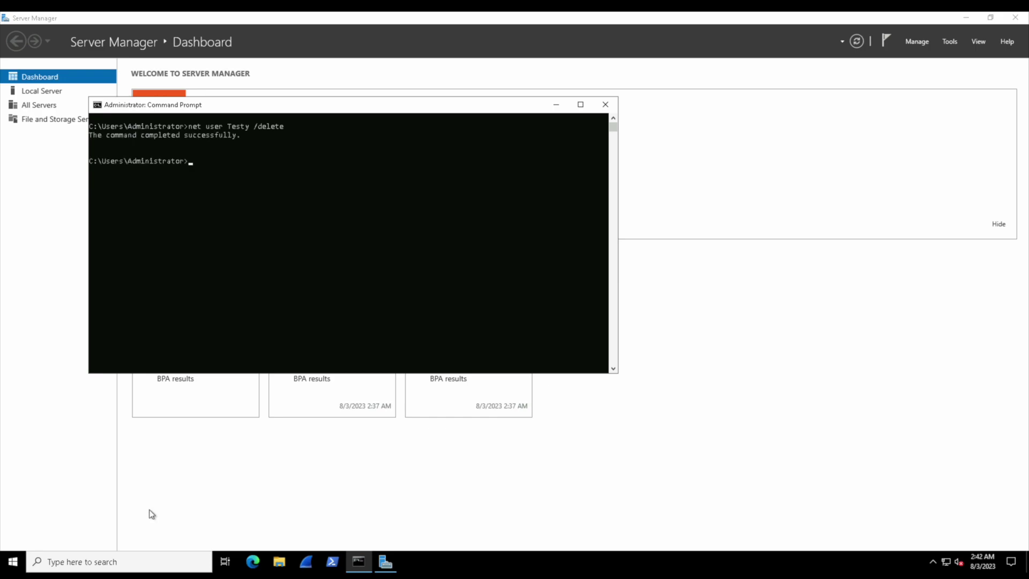